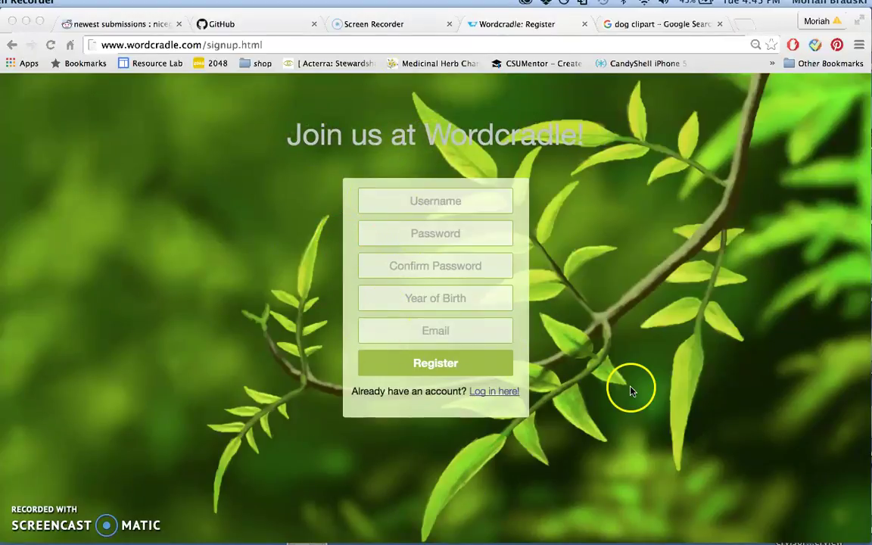
Sign in with the writer's username and password to reach the Welcome dashboard
left_click(502, 393)
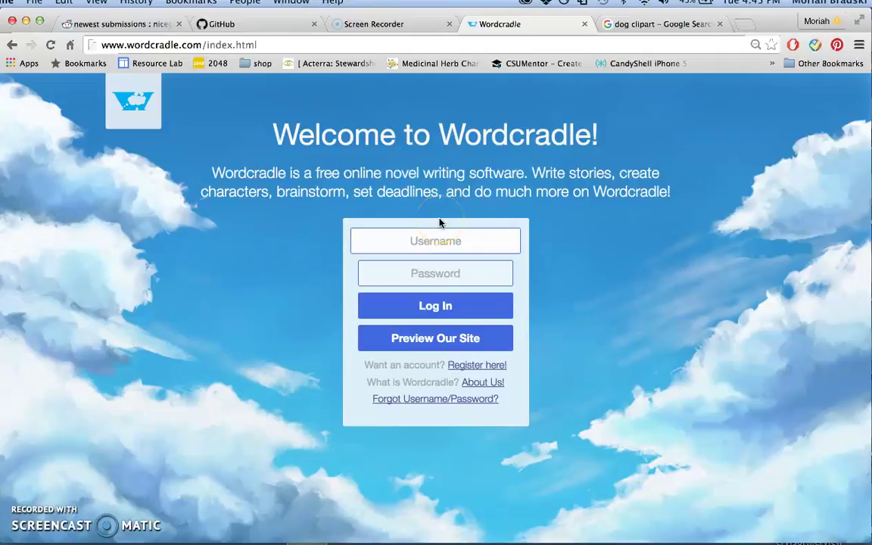
type("worduser")
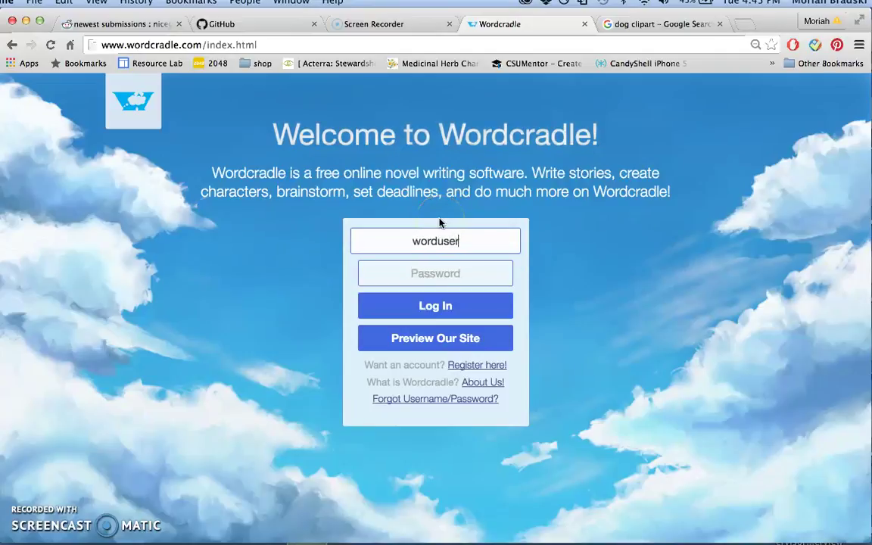
left_click(437, 273)
type("pas")
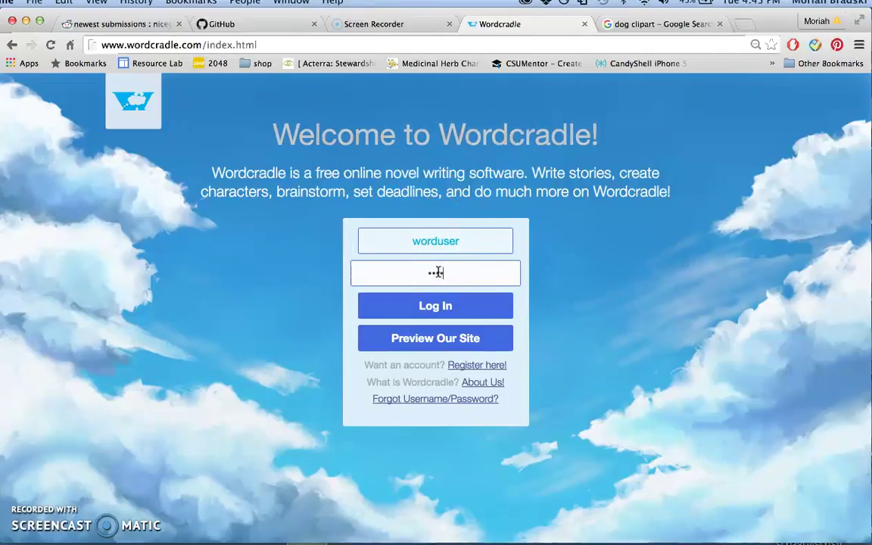
type("sw")
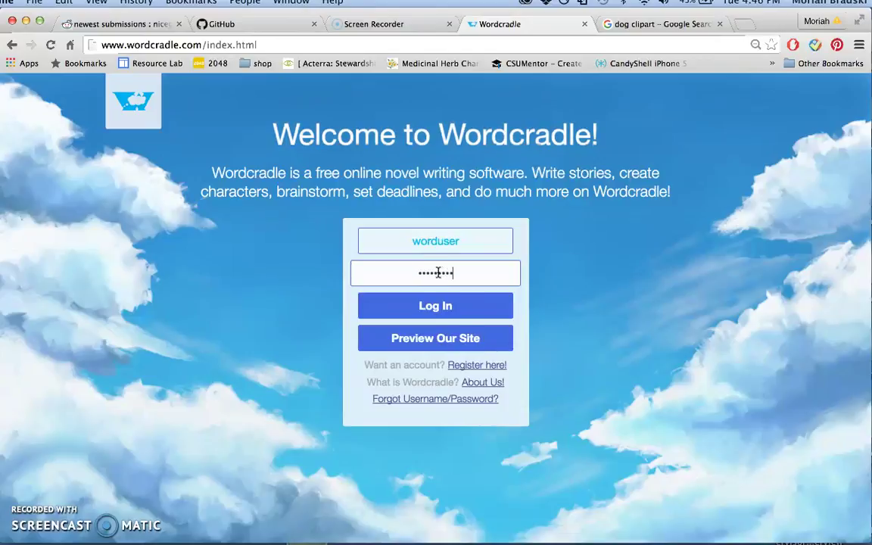
left_click(448, 312)
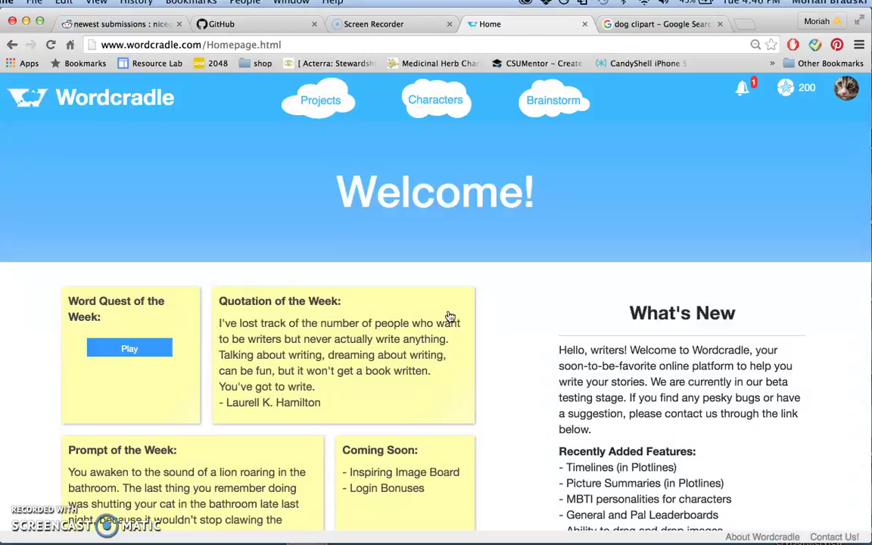
Filter the leaderboard to Pals, then go to the Projects list showing Cats
scroll(453, 314, "down", 10)
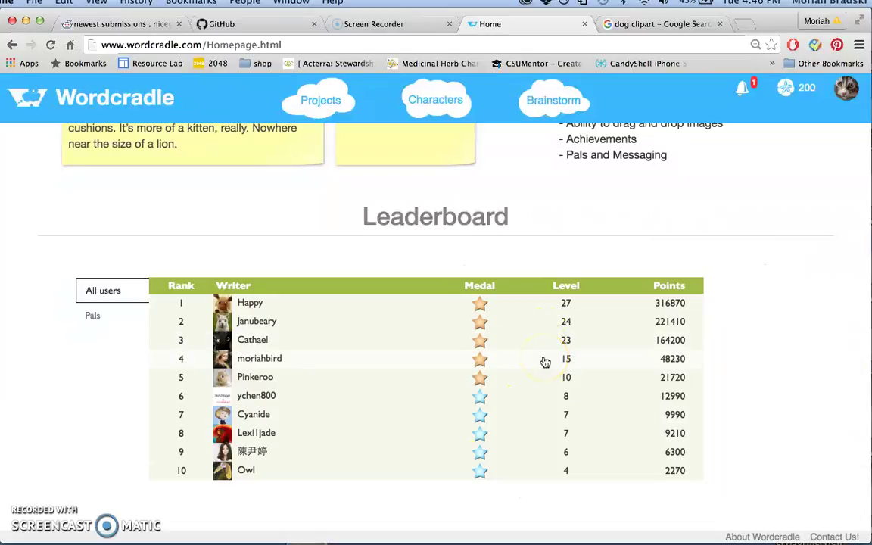
left_click(108, 319)
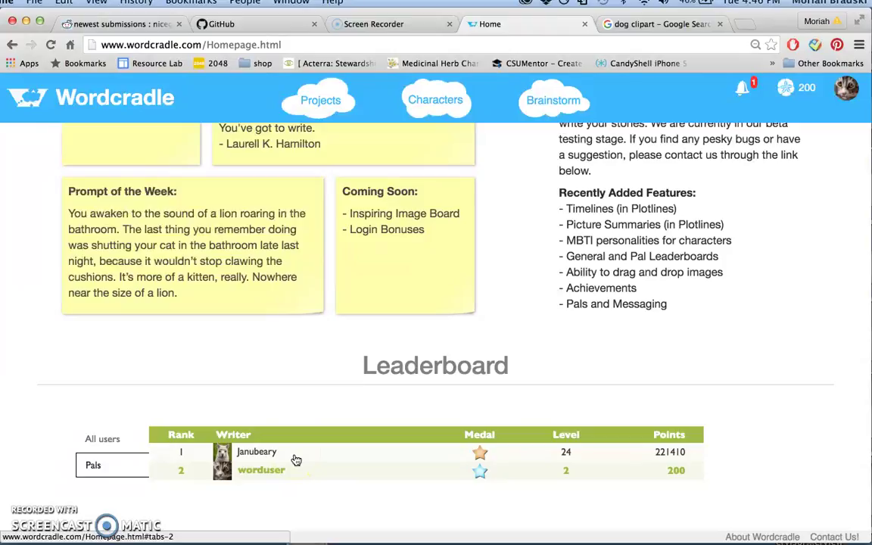
scroll(296, 460, "up", 5)
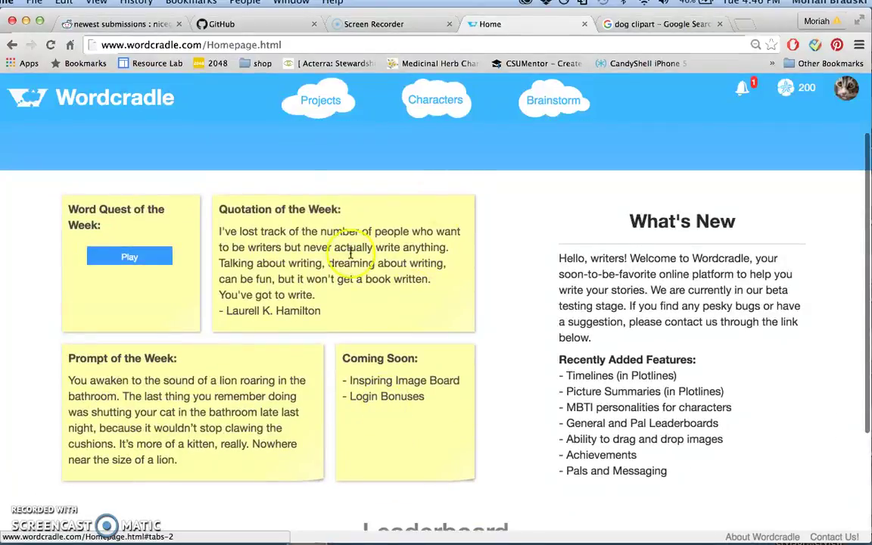
scroll(342, 248, "down", 5)
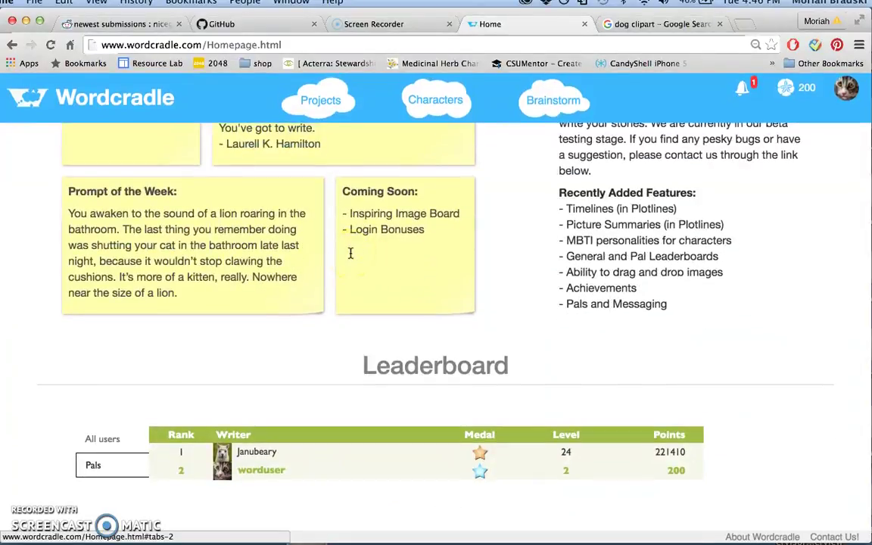
left_click(318, 111)
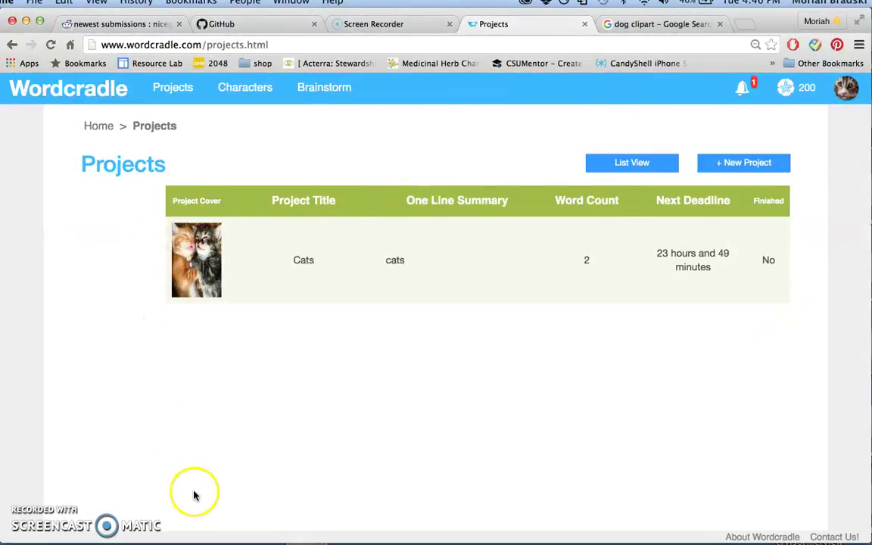
Open the Cats project's Character Gallery, where Billy the cat is listed
left_click(257, 292)
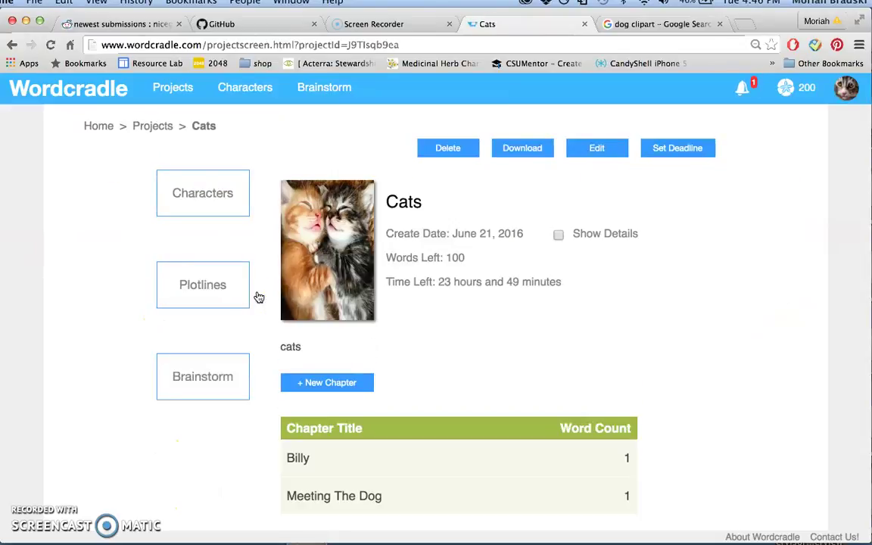
scroll(436, 383, "down", 1)
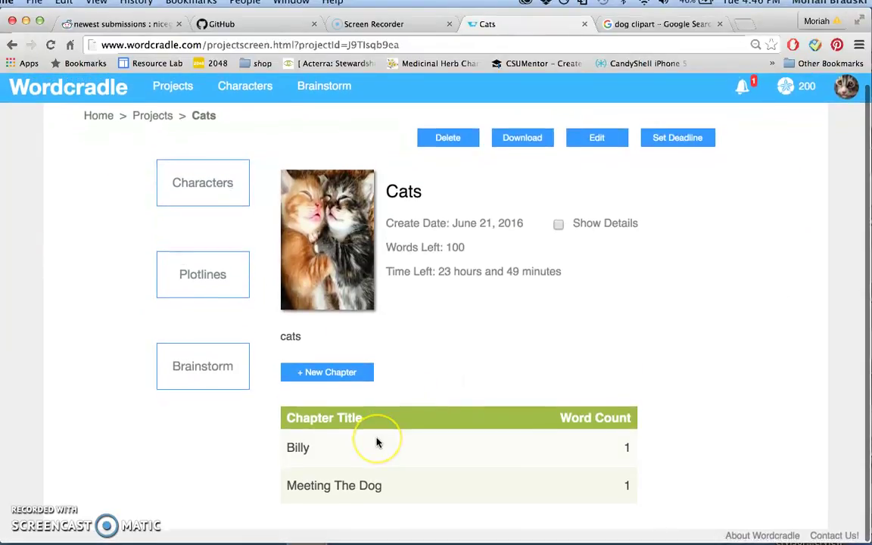
scroll(378, 443, "up", 1)
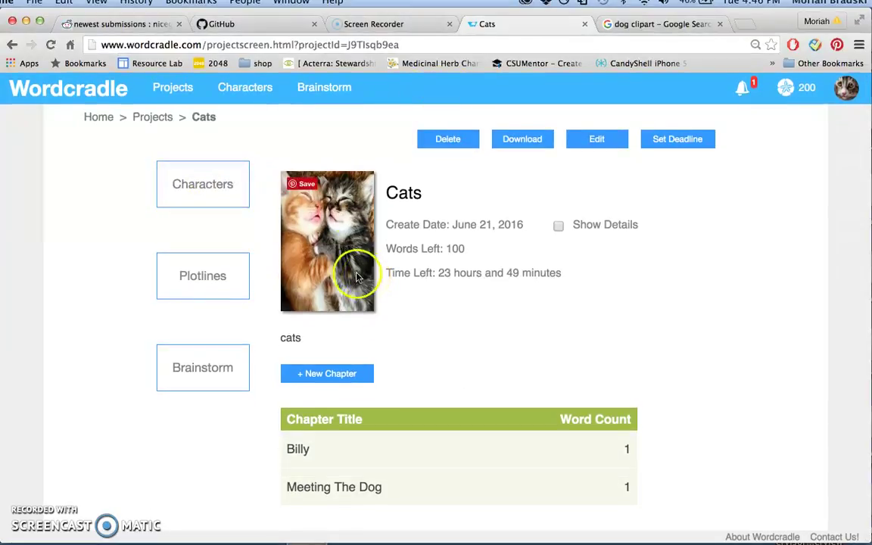
left_click(224, 191)
left_click(224, 191)
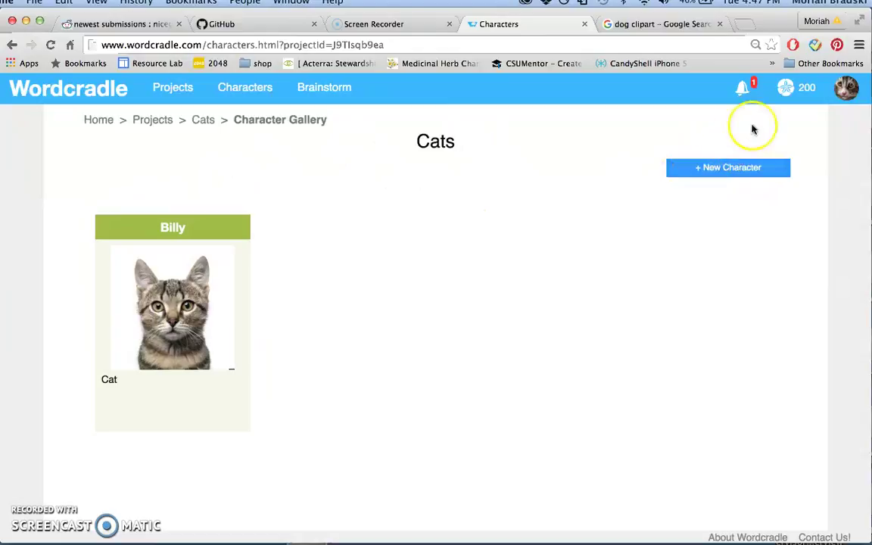
Start a new character named Joe and attach the beagle picture as its image
left_click(738, 168)
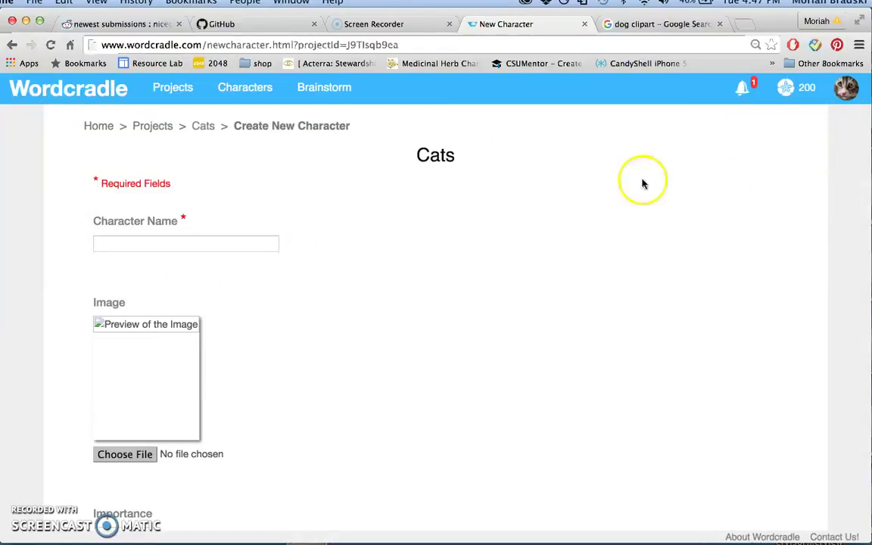
left_click(194, 243)
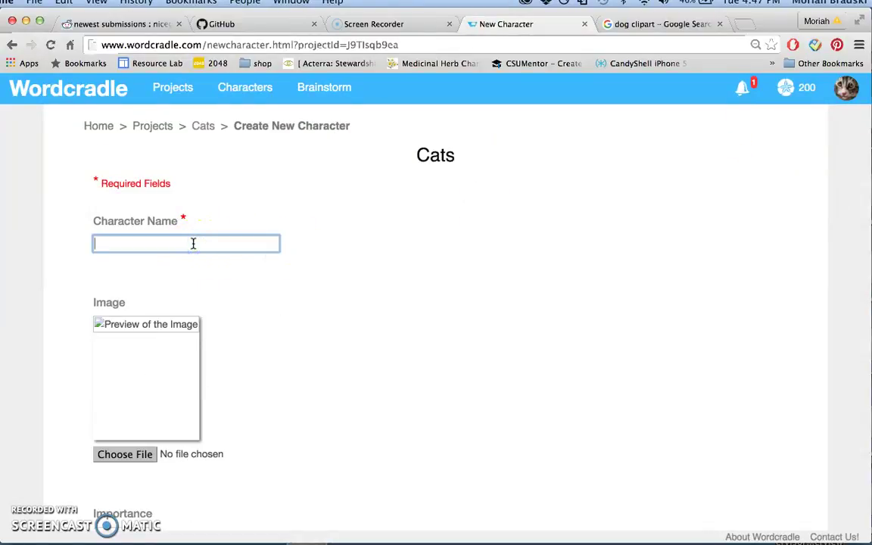
scroll(122, 401, "down", 2)
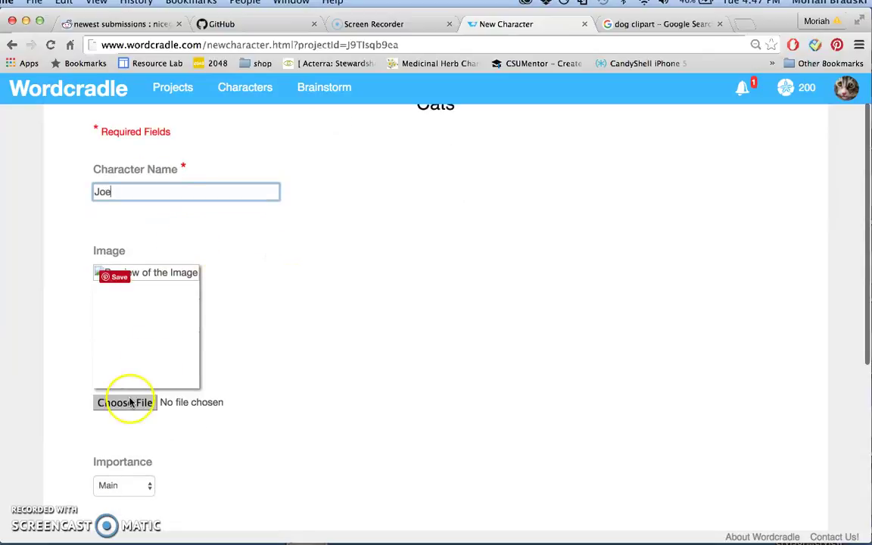
left_click(121, 401)
left_click(23, 112)
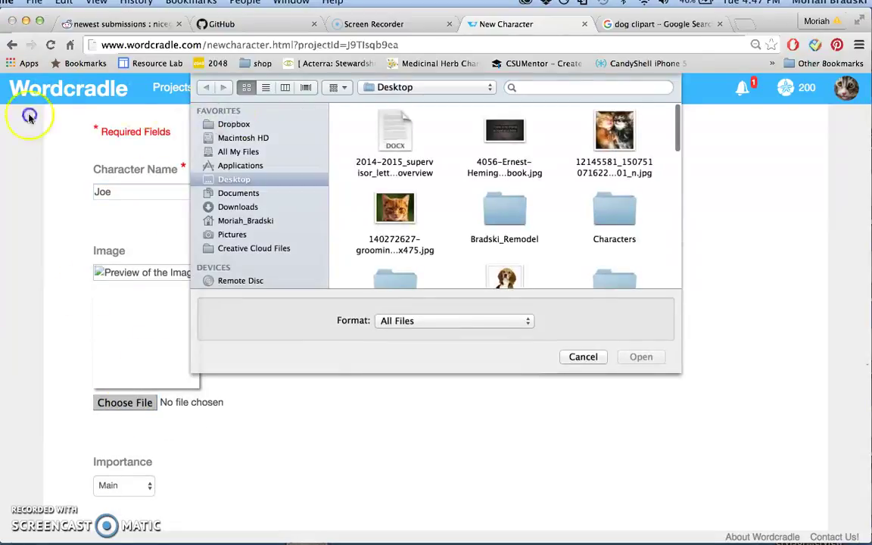
left_click(506, 279)
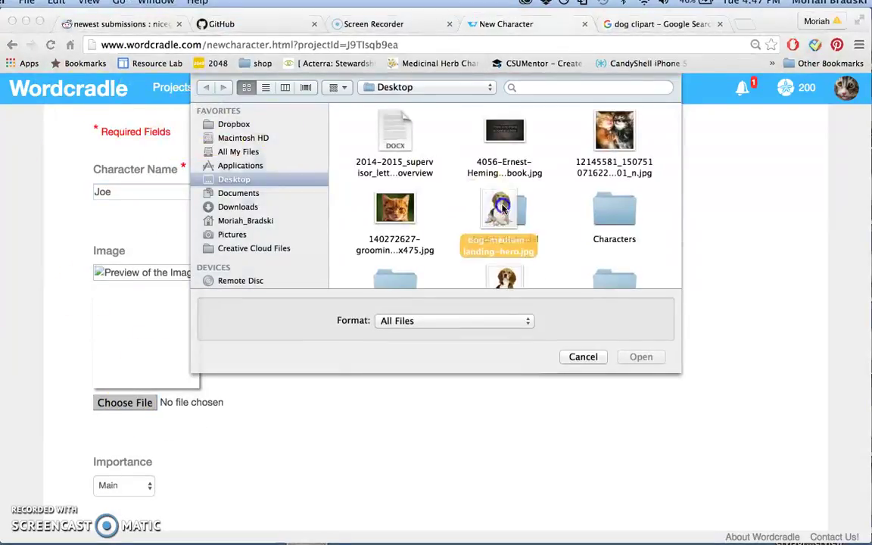
left_click(641, 356)
Enter 'Dog' as both summary and biography and submit the new character
scroll(214, 402, "down", 5)
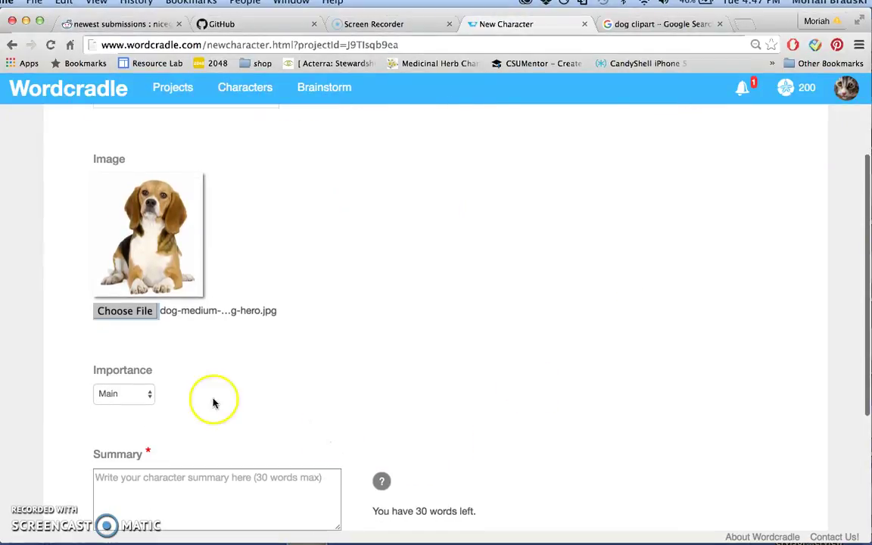
left_click(149, 440)
type("Dog")
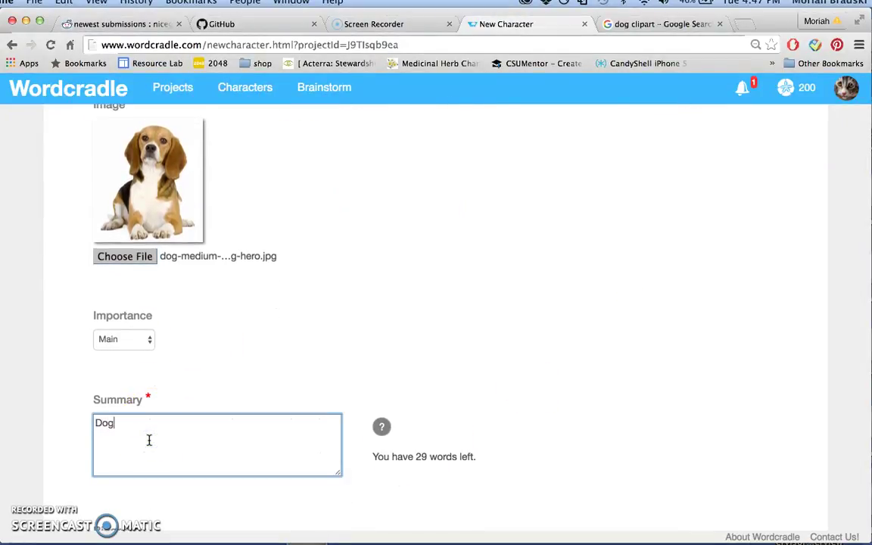
scroll(144, 443, "down", 3)
left_click(125, 463)
type("Dog")
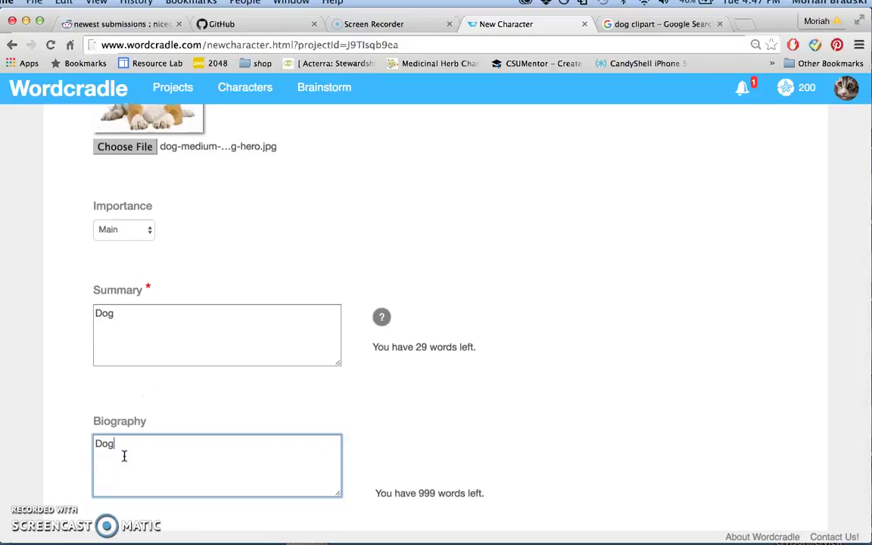
scroll(125, 477, "down", 2)
left_click(128, 512)
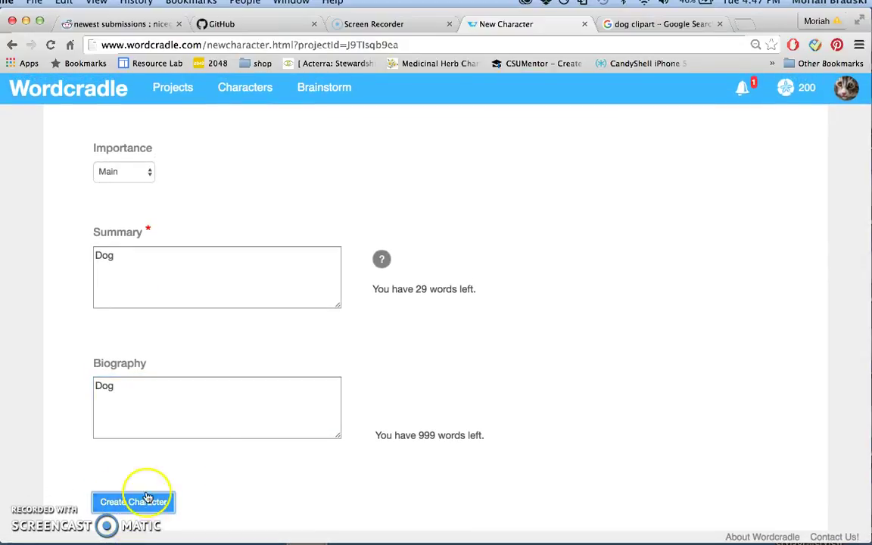
scroll(376, 437, "up", 5)
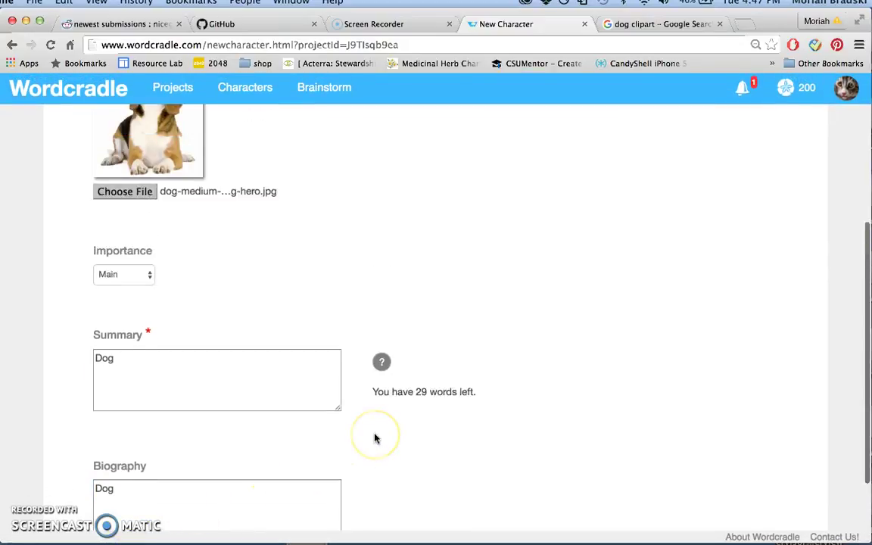
scroll(376, 438, "up", 1)
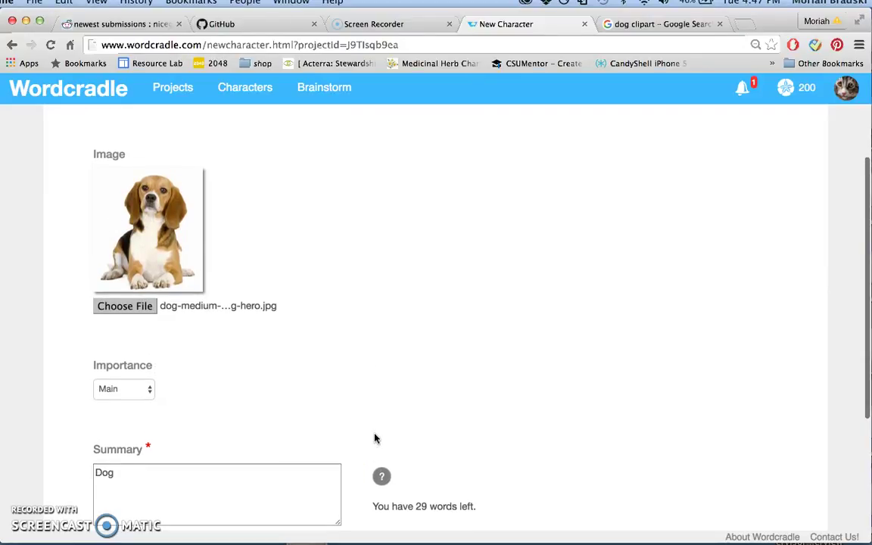
left_click(377, 323)
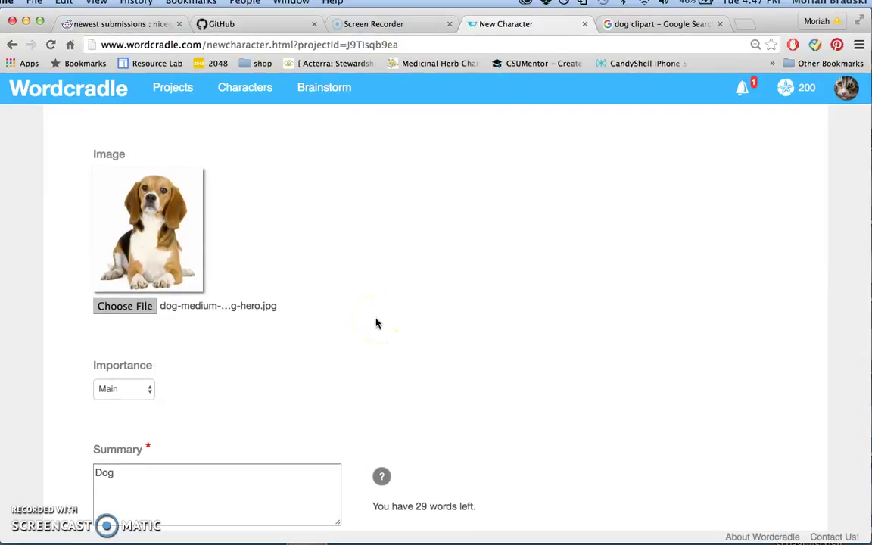
left_click(399, 381)
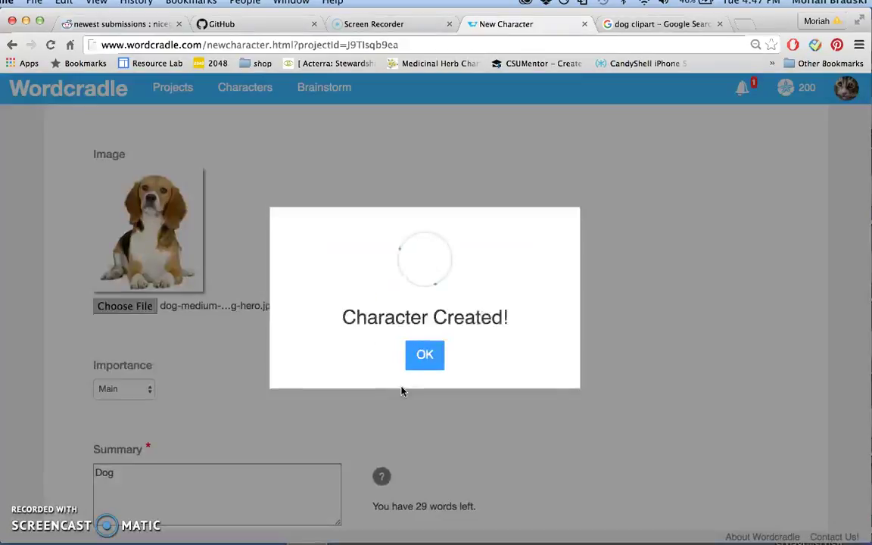
Dismiss the Character Created notice and open Joe's card from the gallery
left_click(431, 349)
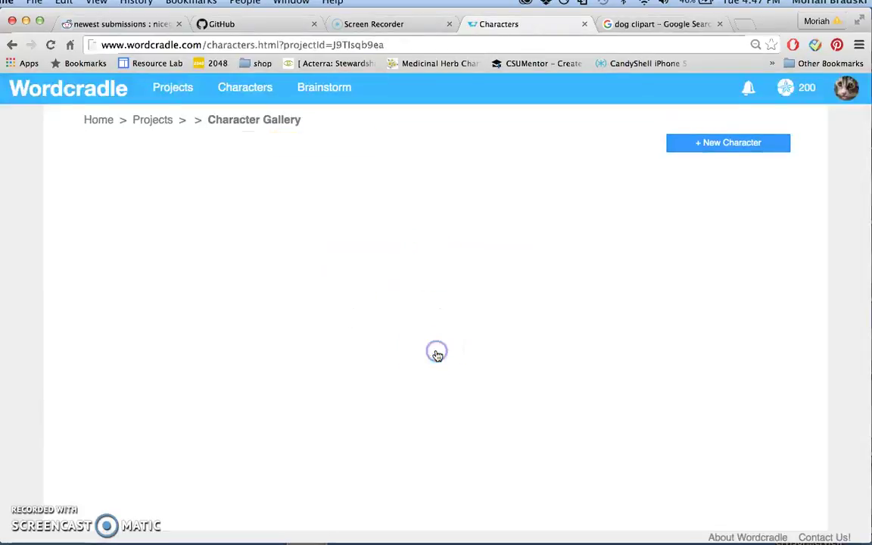
scroll(438, 356, "down", 2)
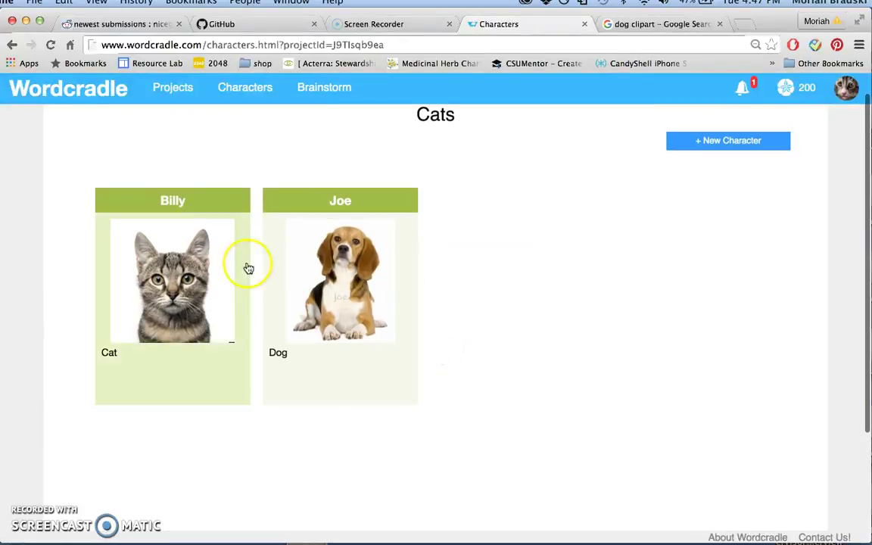
left_click(393, 220)
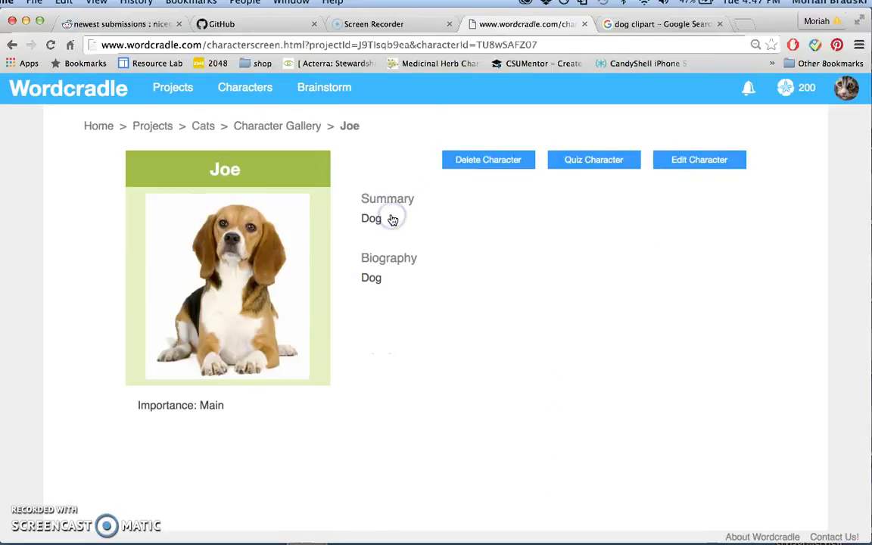
left_click(701, 160)
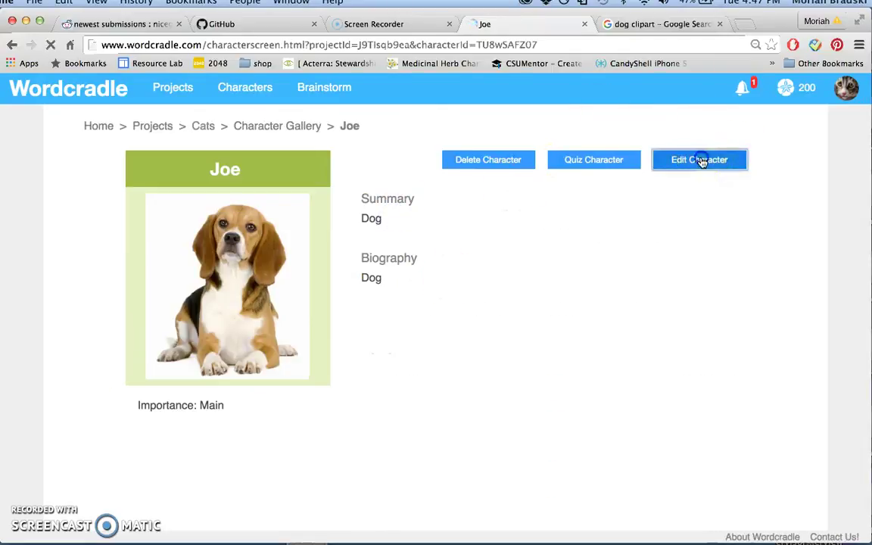
Set Joe's age to 4, slide his personality toward Introversion, enable Display Personality, and save
scroll(372, 326, "down", 3)
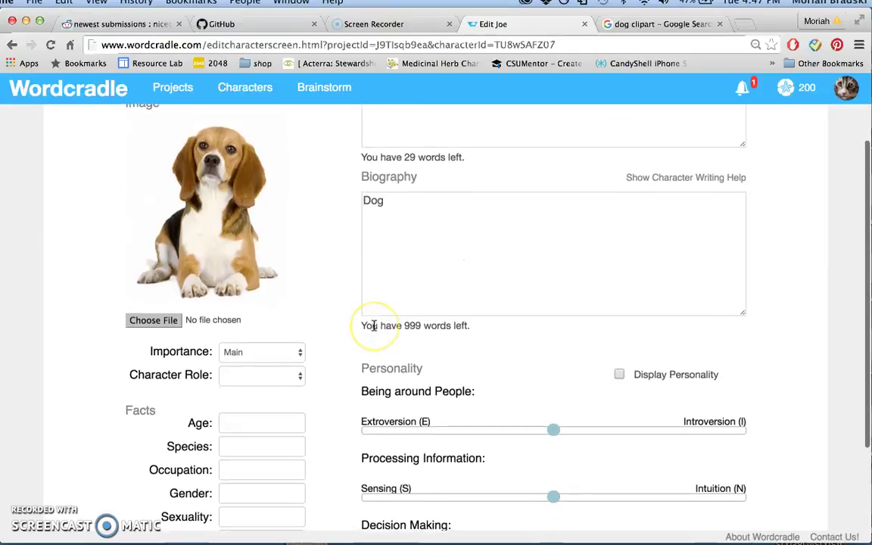
left_click(413, 235)
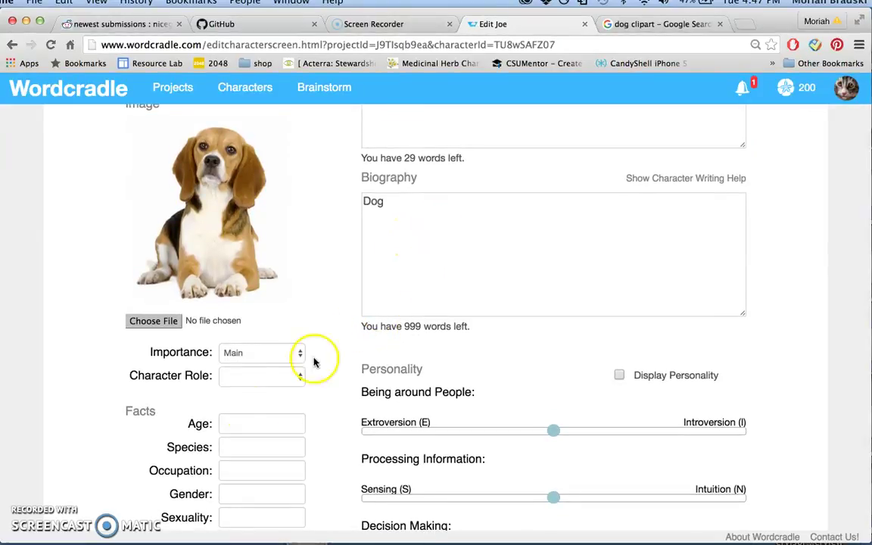
left_click(234, 429)
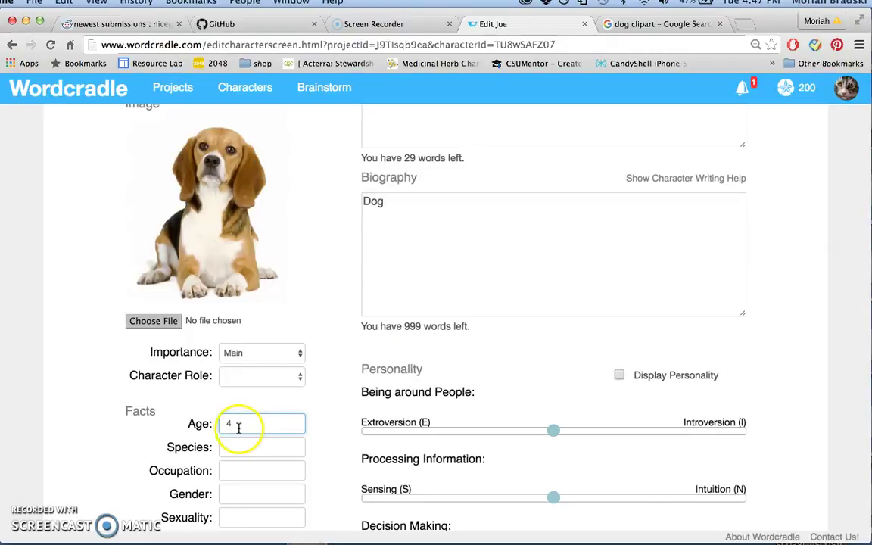
left_click_drag(551, 433, 674, 433)
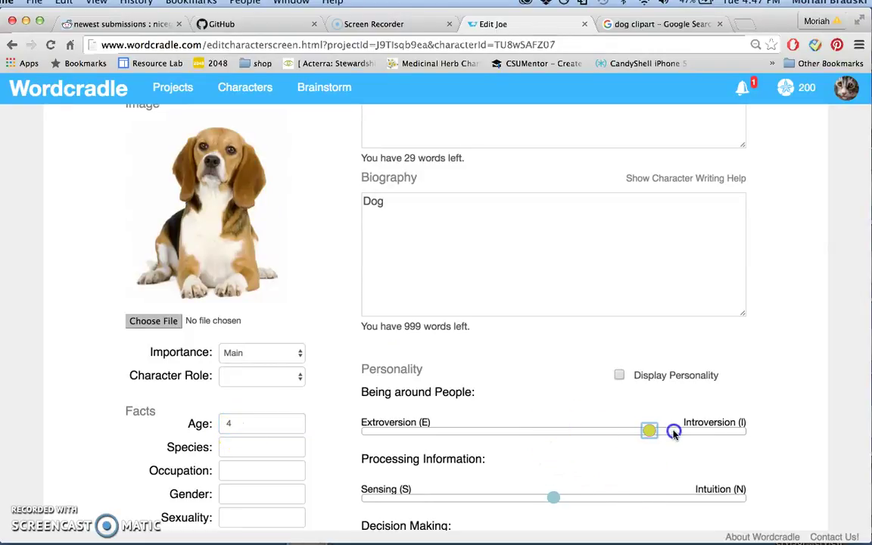
left_click(621, 380)
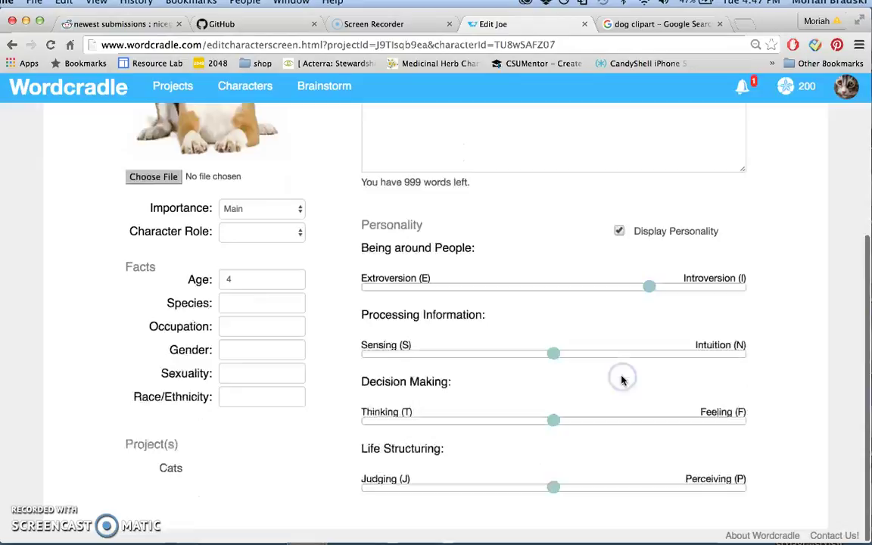
scroll(621, 380, "down", 3)
scroll(621, 380, "left", 2)
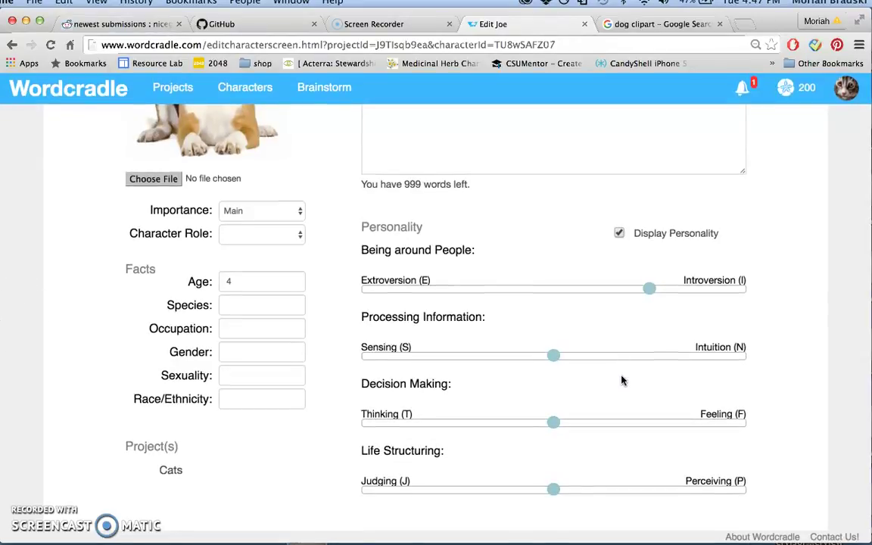
scroll(621, 380, "up", 5)
left_click(723, 156)
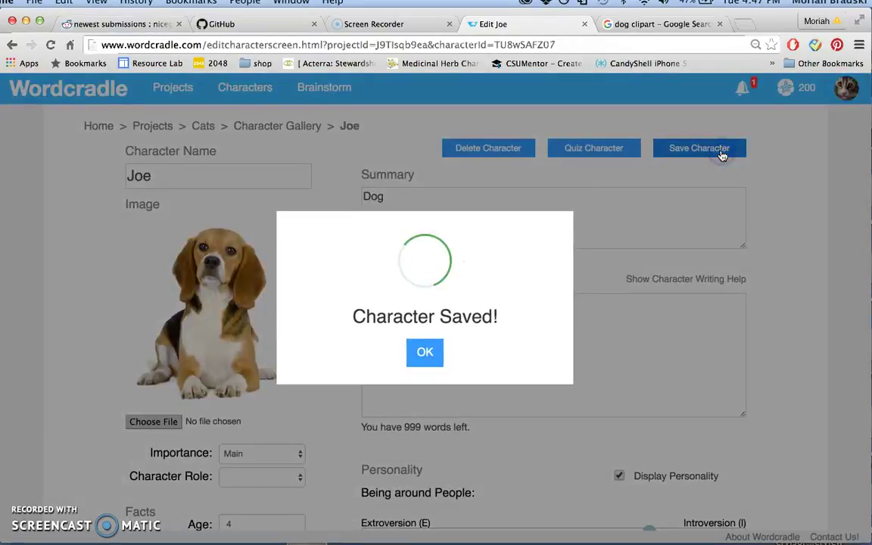
left_click(434, 356)
left_click(619, 160)
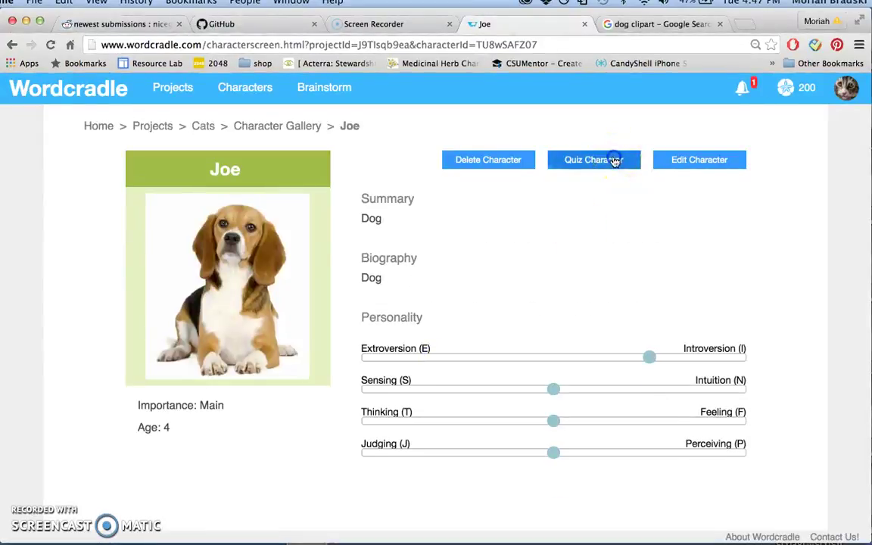
left_click(615, 161)
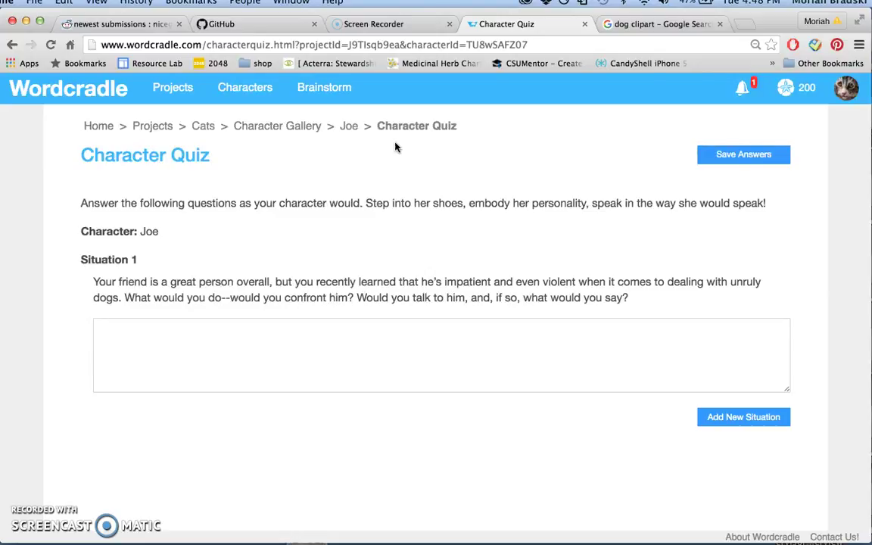
left_click(349, 125)
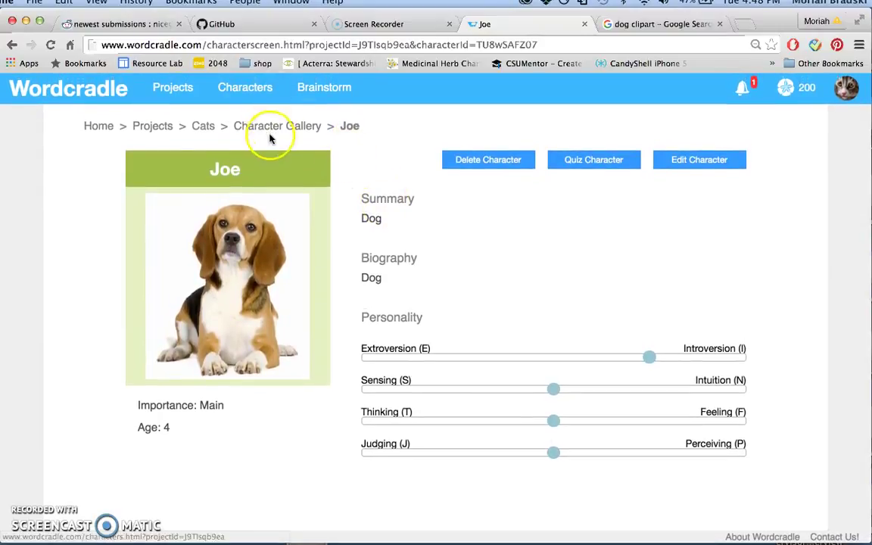
Go back to Cats and open its Plotlines page with the Seven Basic Plotlines guide and Notes
left_click(205, 129)
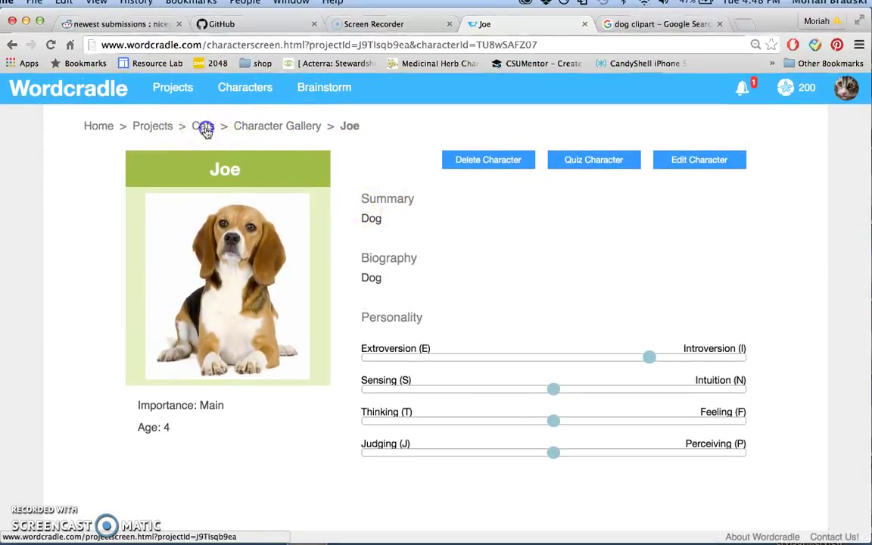
left_click(487, 215)
scroll(488, 221, "down", 1)
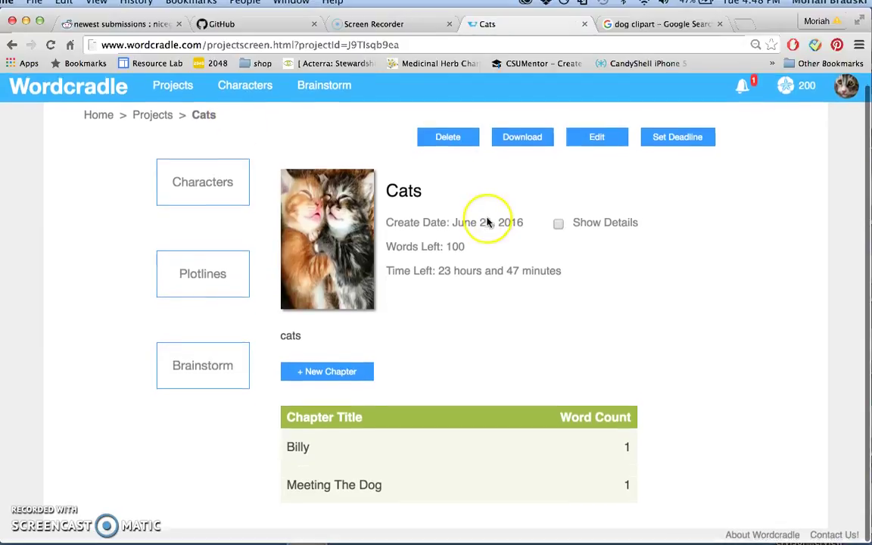
left_click(212, 293)
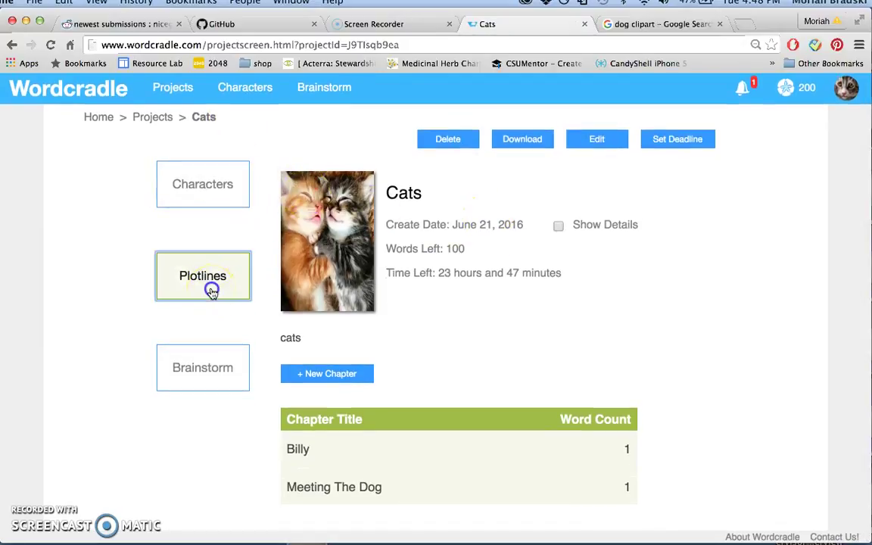
scroll(347, 382, "down", 3)
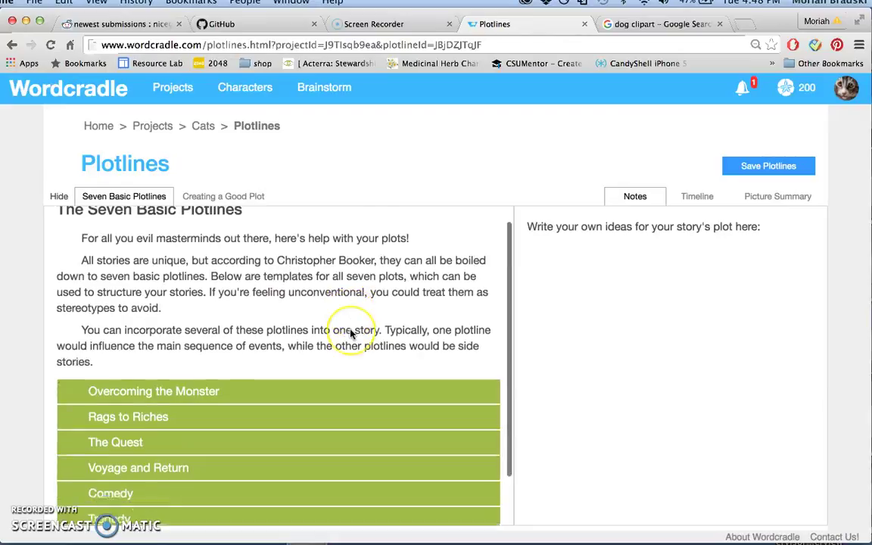
scroll(267, 293, "up", 3)
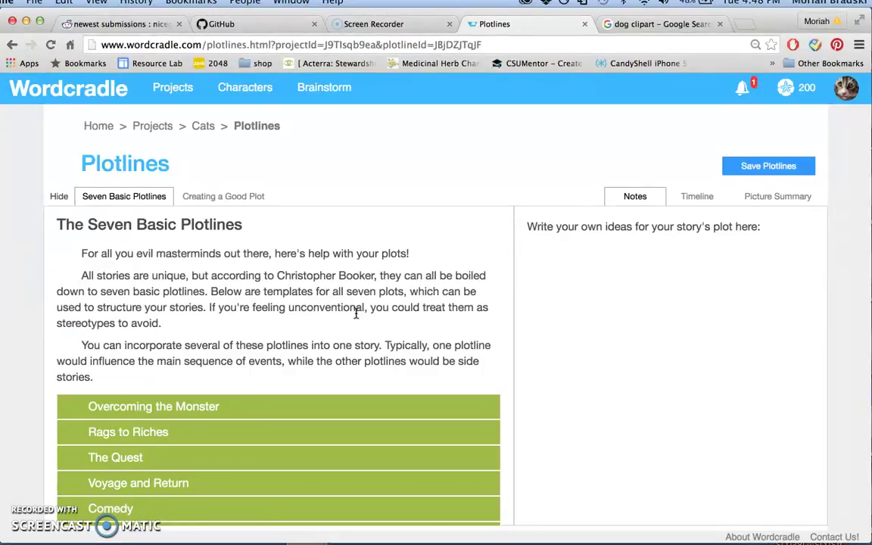
left_click(629, 249)
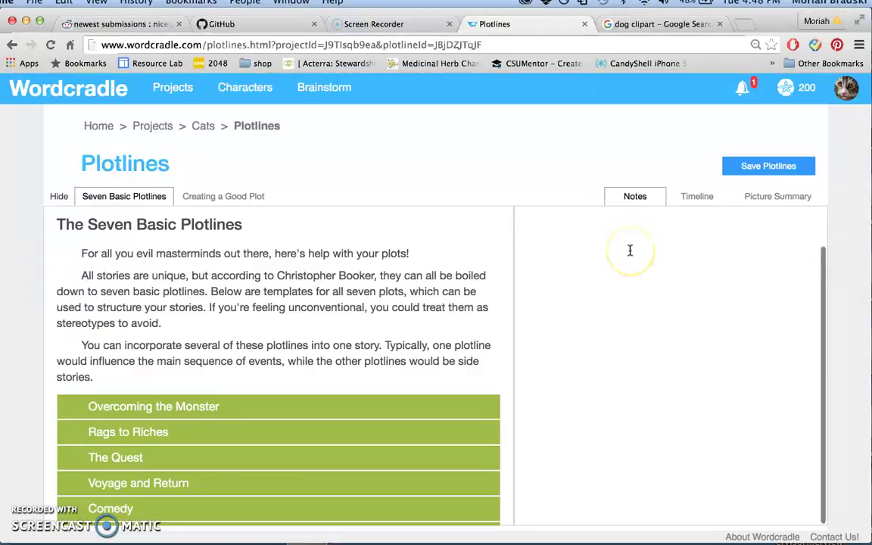
left_click(674, 278)
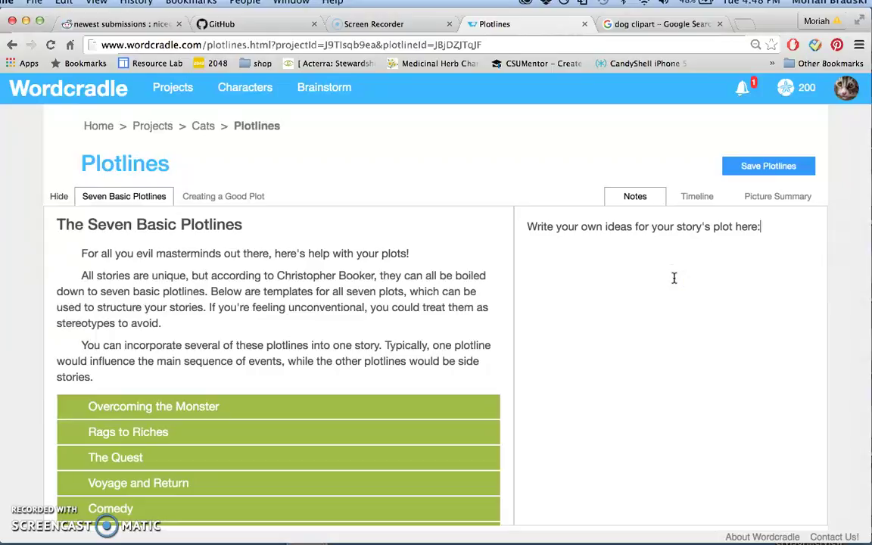
Replace the Third Event on the timeline with 'They become friends' and save the plotlines
left_click(695, 201)
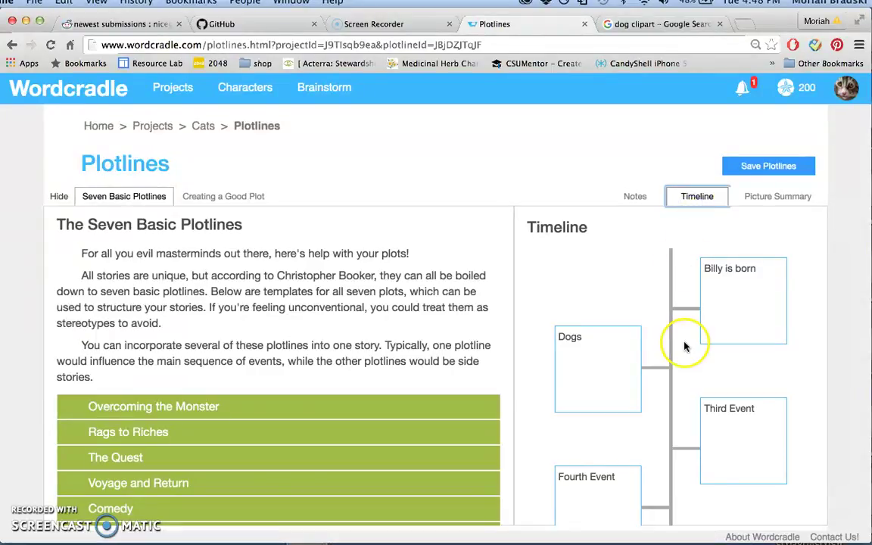
scroll(685, 344, "down", 2)
scroll(685, 346, "up", 2)
scroll(685, 347, "down", 2)
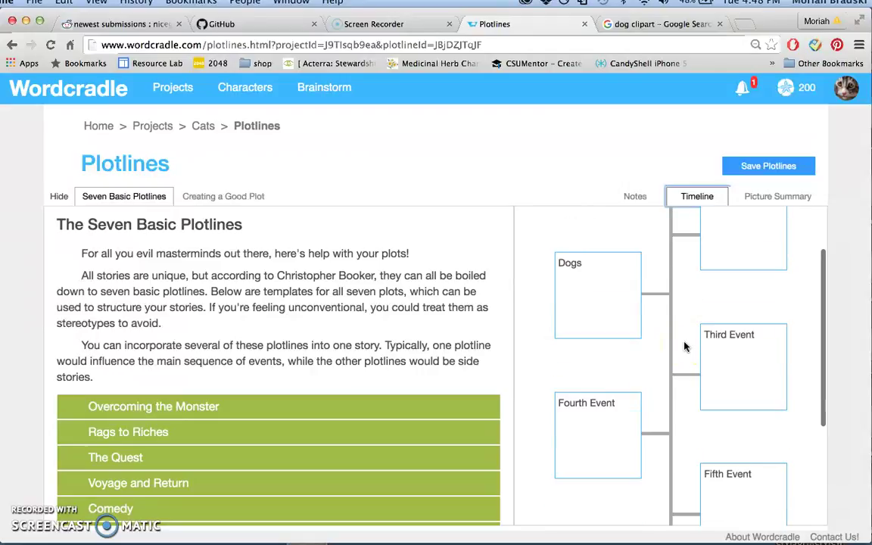
left_click_drag(767, 341, 690, 339)
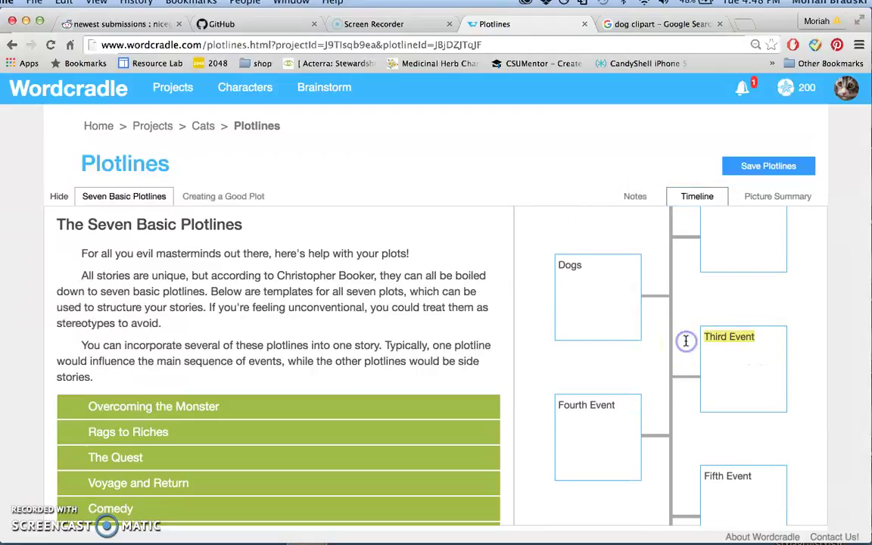
key("BackSpace")
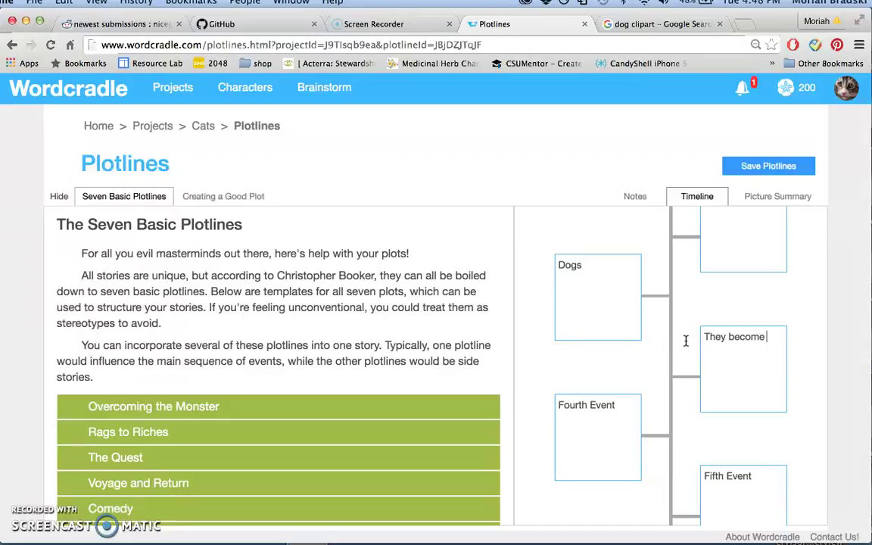
type("They become friends")
left_click(772, 167)
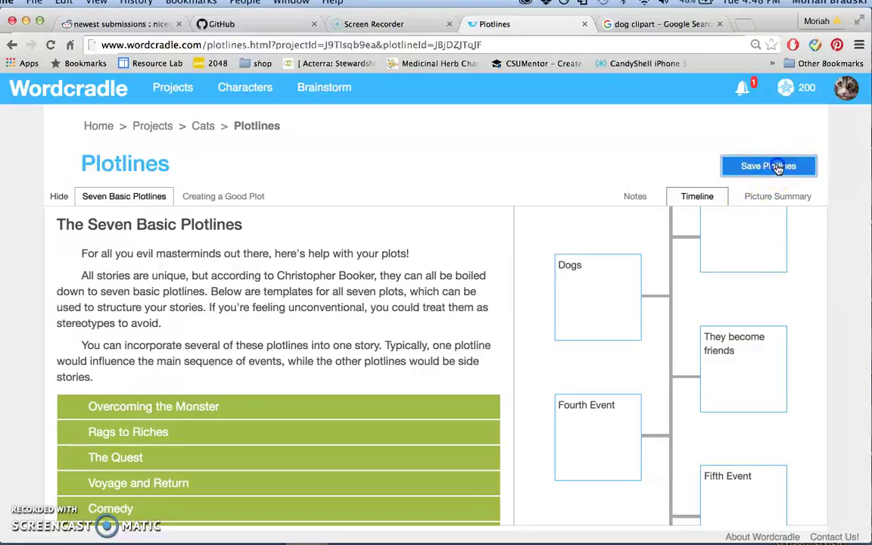
left_click(425, 352)
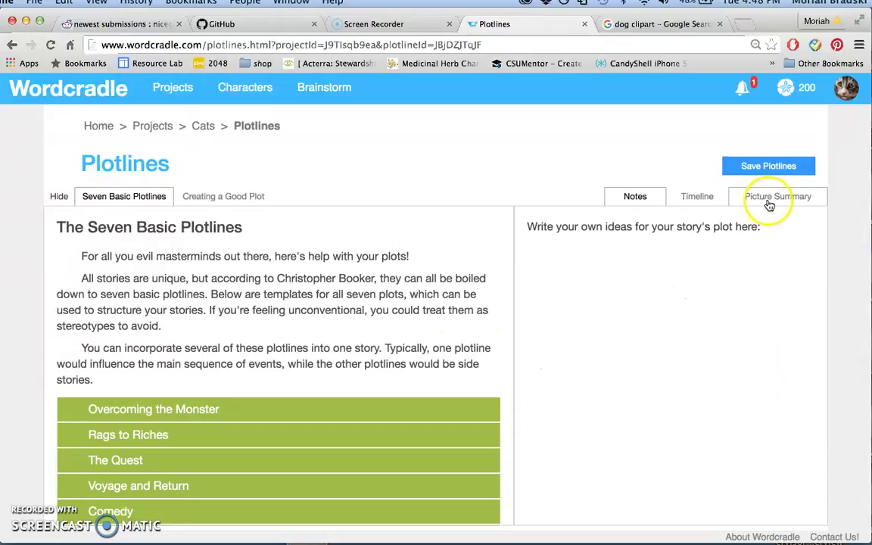
left_click_drag(515, 219, 488, 280)
Open the Cats brainstorm board and look over its Time period card
left_click(203, 127)
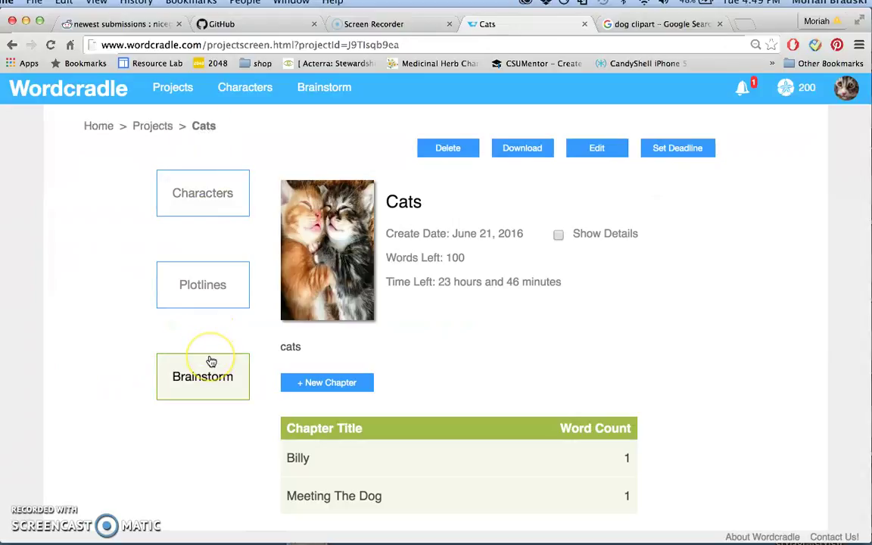
left_click(219, 380)
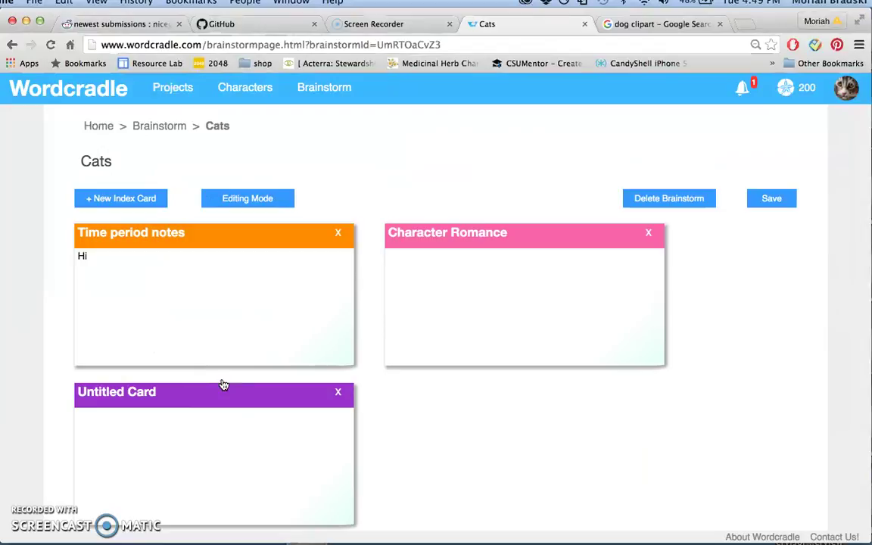
left_click(251, 335)
left_click(324, 331)
scroll(326, 333, "down", 1)
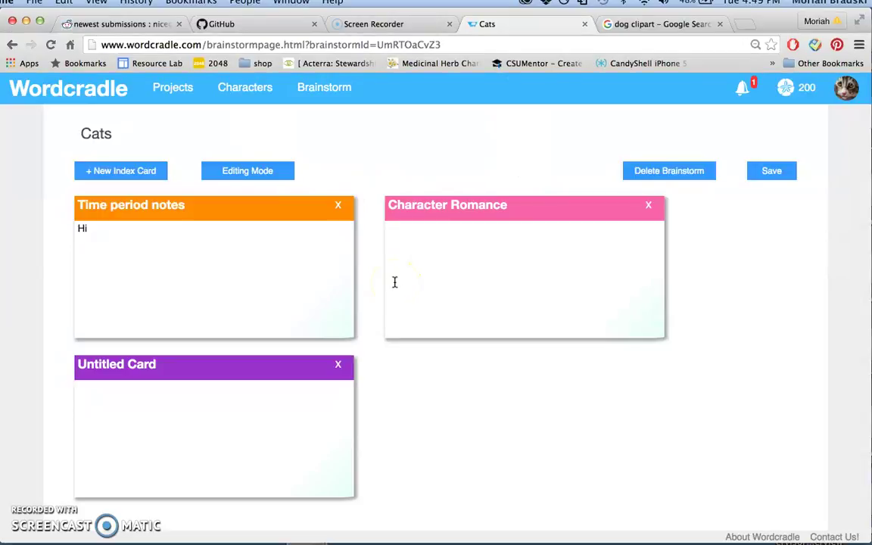
scroll(142, 389, "up", 2)
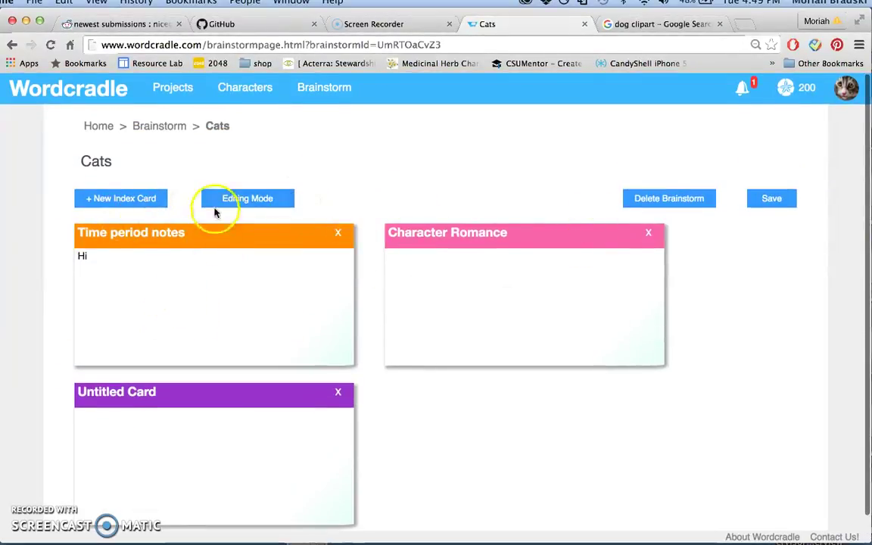
scroll(379, 370, "down", 2)
Add a fourth index card, save the brainstorm, and return to the Brainstorms list
left_click(140, 173)
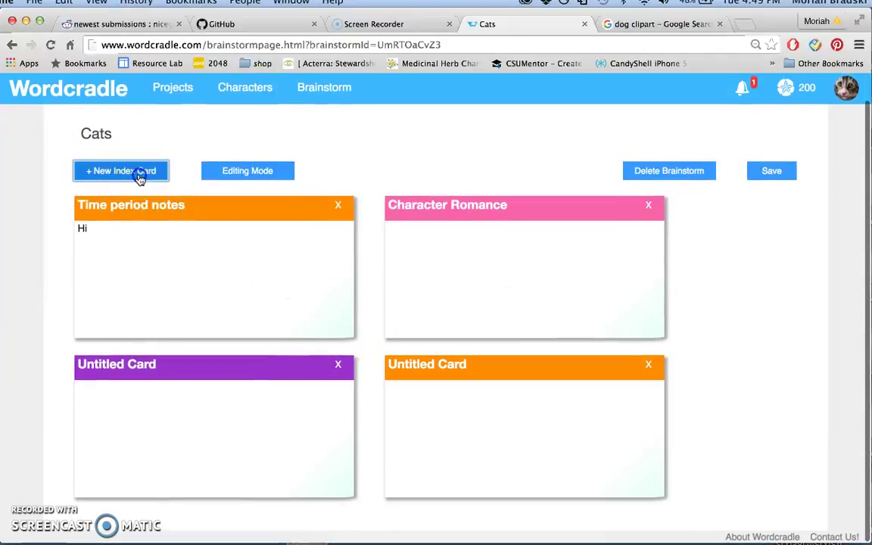
left_click(772, 170)
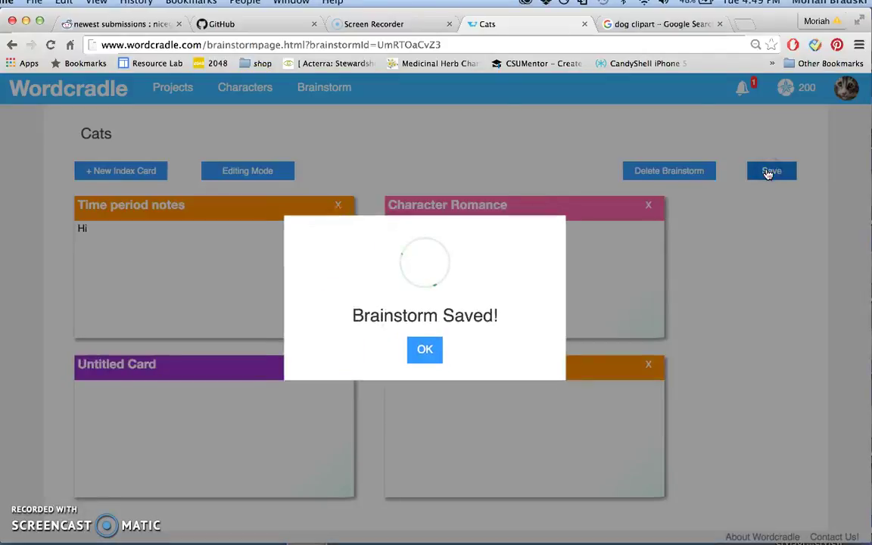
left_click(417, 351)
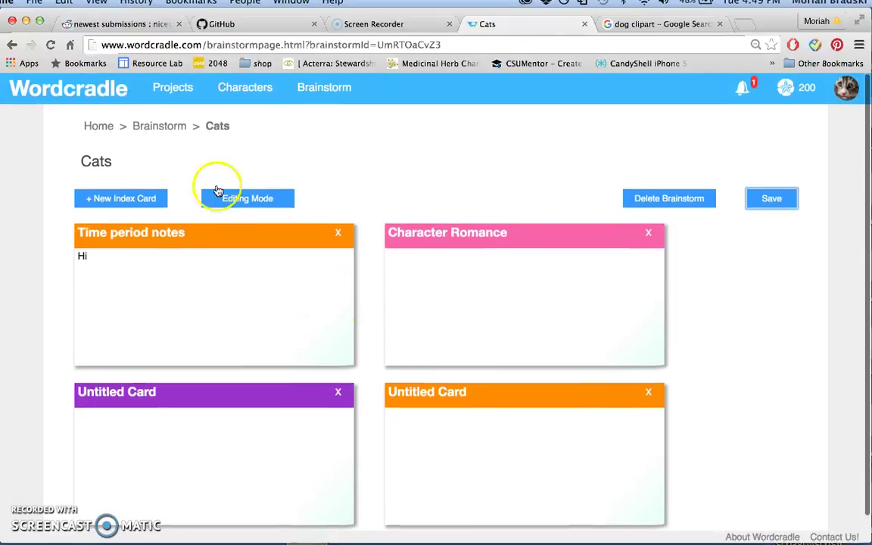
left_click(158, 129)
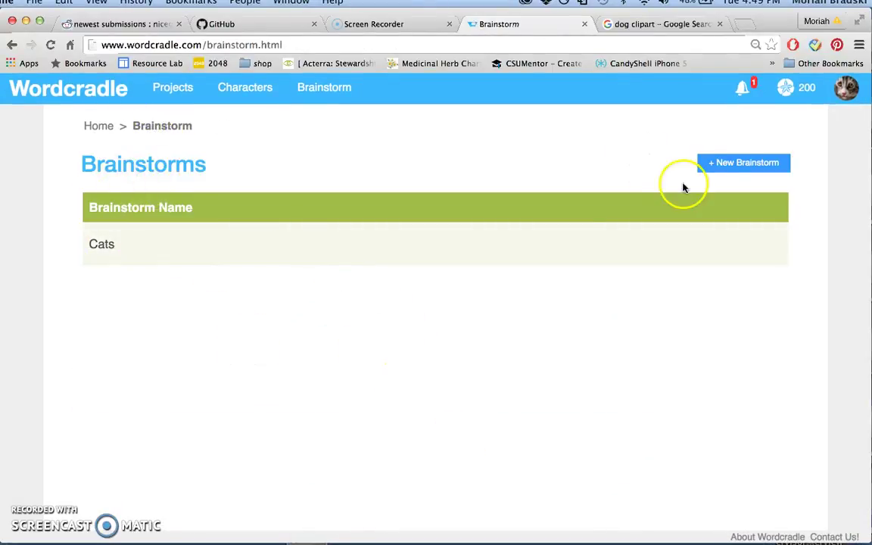
Create a new brainstorm and add four blank index cards to it
left_click(729, 165)
left_click(421, 351)
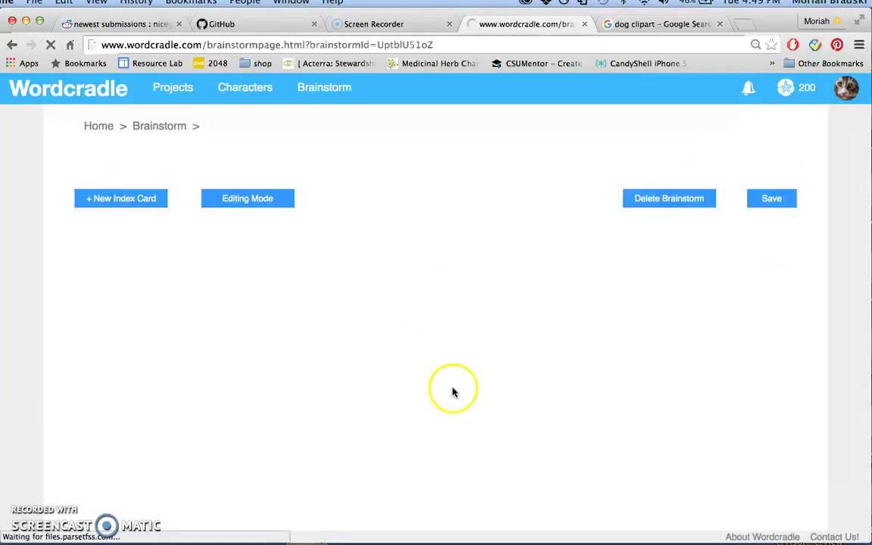
left_click(130, 200)
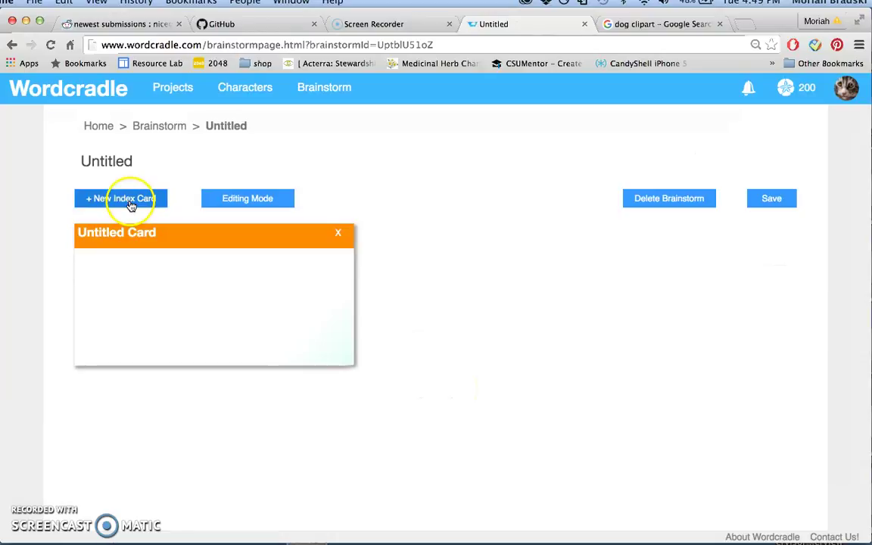
left_click(140, 203)
left_click(143, 210)
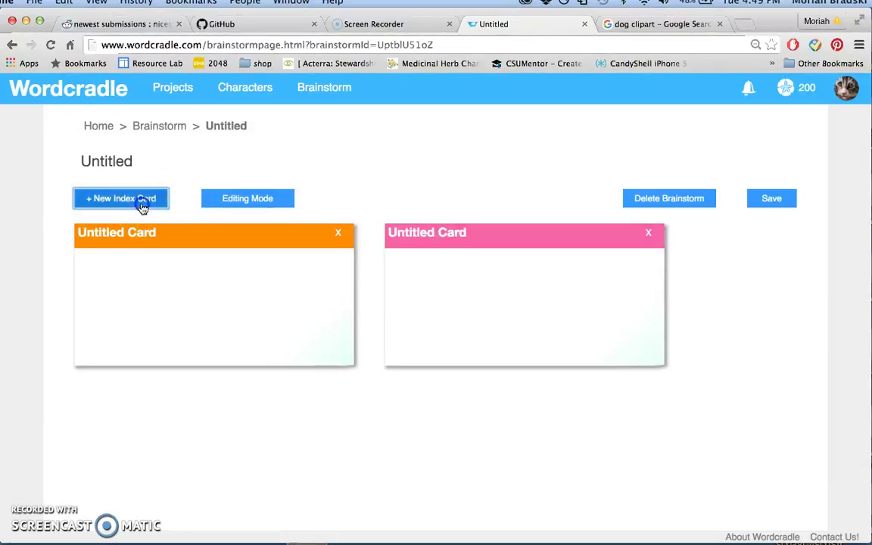
left_click(137, 197)
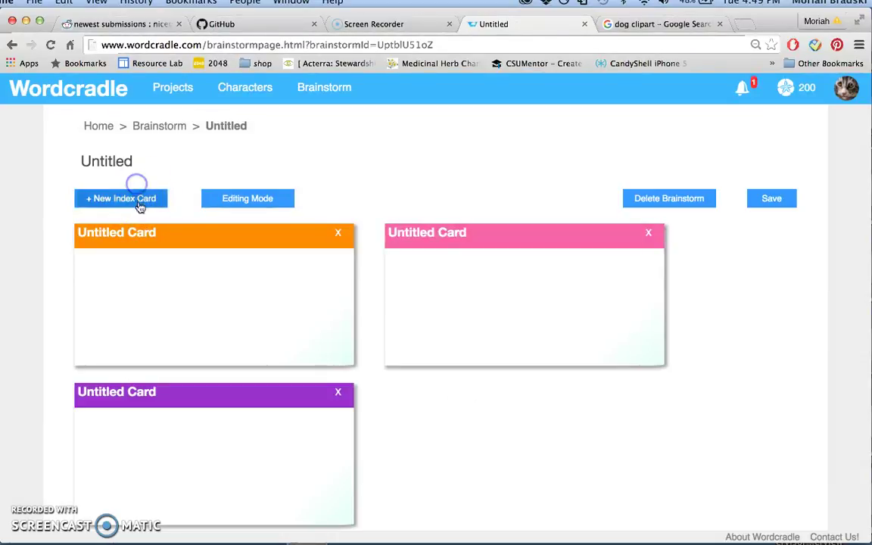
Retitle the brainstorm 'Random', save it, and reopen the Cats project
scroll(418, 297, "down", 1)
scroll(413, 234, "up", 1)
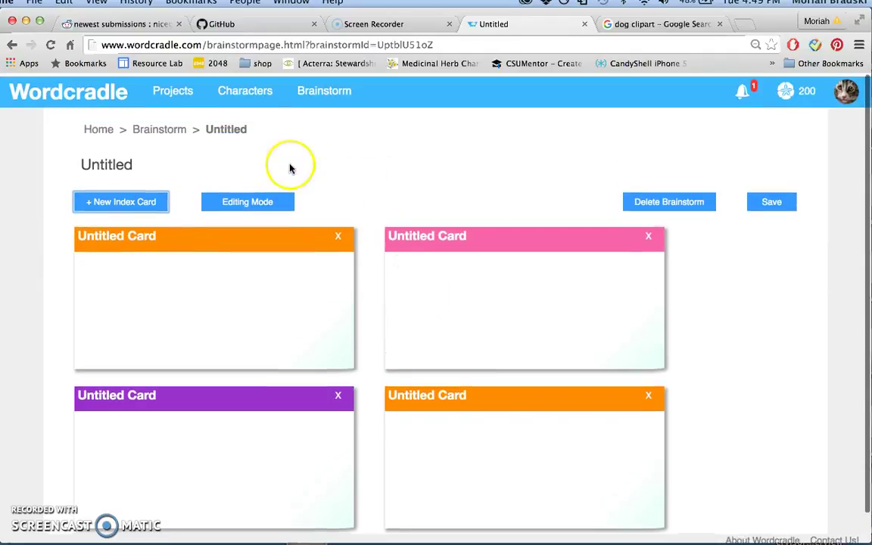
left_click_drag(131, 163, 52, 160)
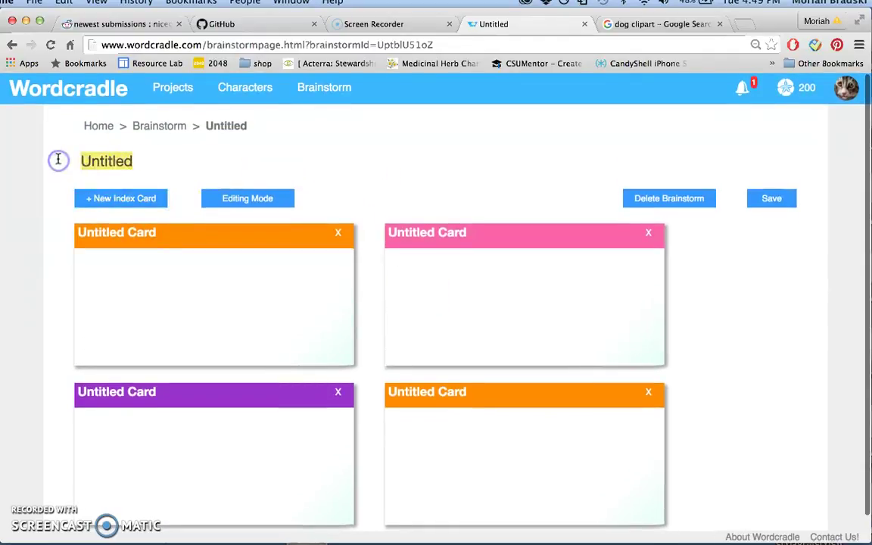
key("BackSpace")
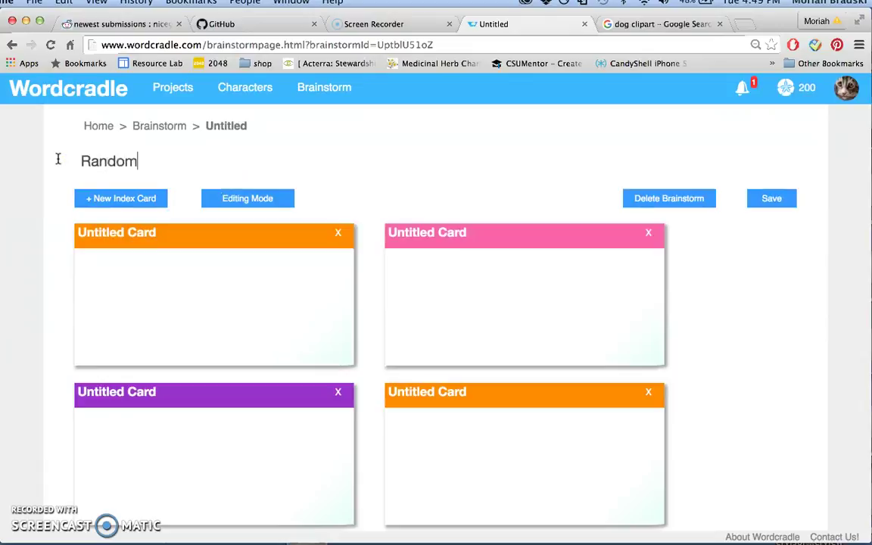
left_click(760, 200)
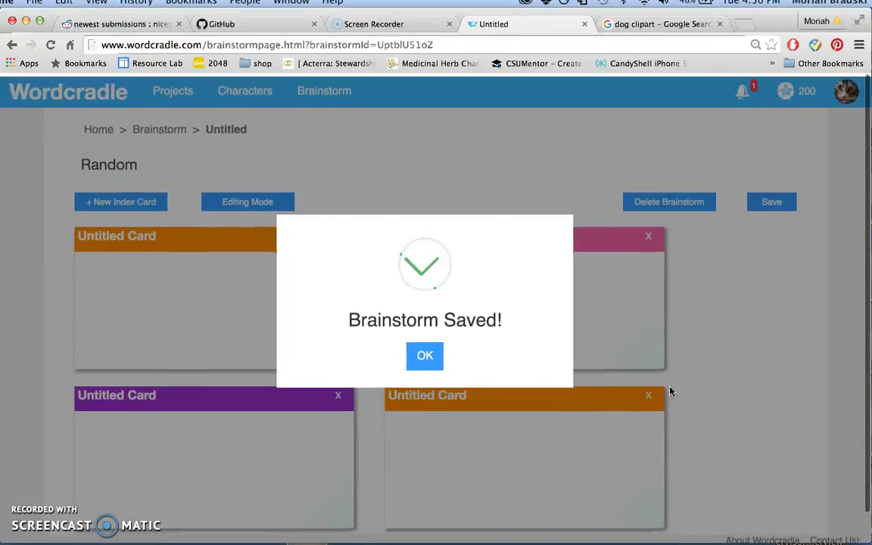
left_click(421, 354)
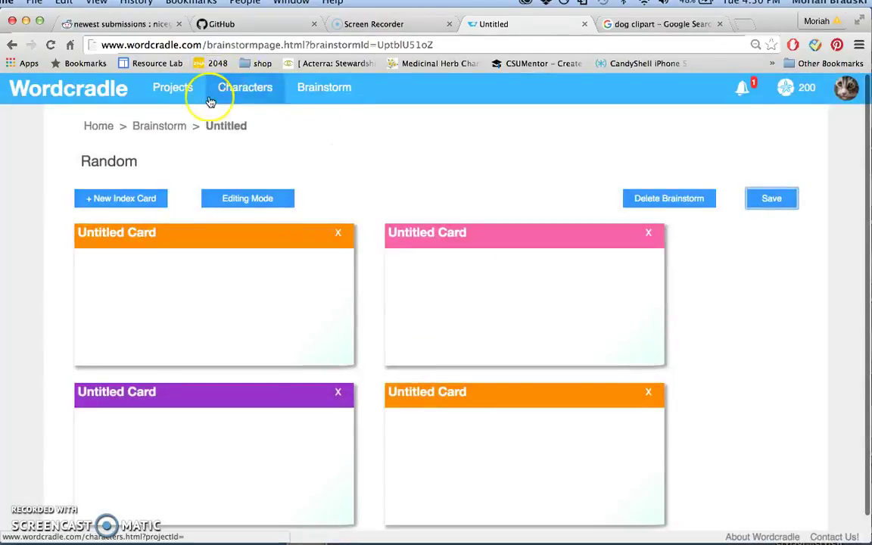
left_click(169, 100)
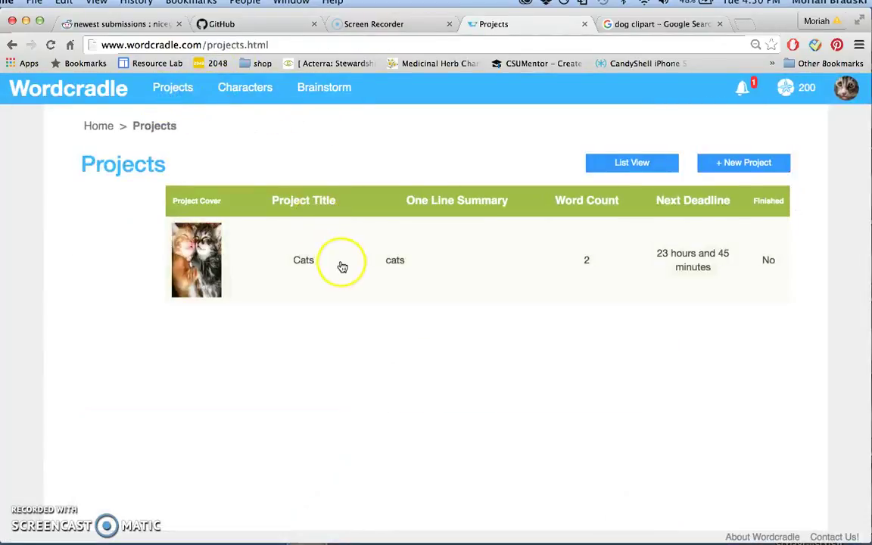
left_click(341, 262)
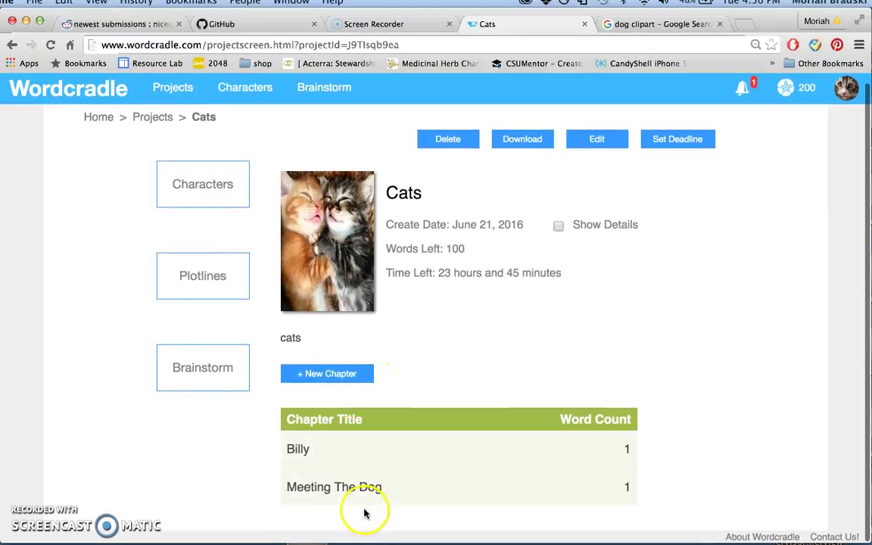
Set a Cats project deadline of 10 words within 1 hour and confirm it
left_click(669, 141)
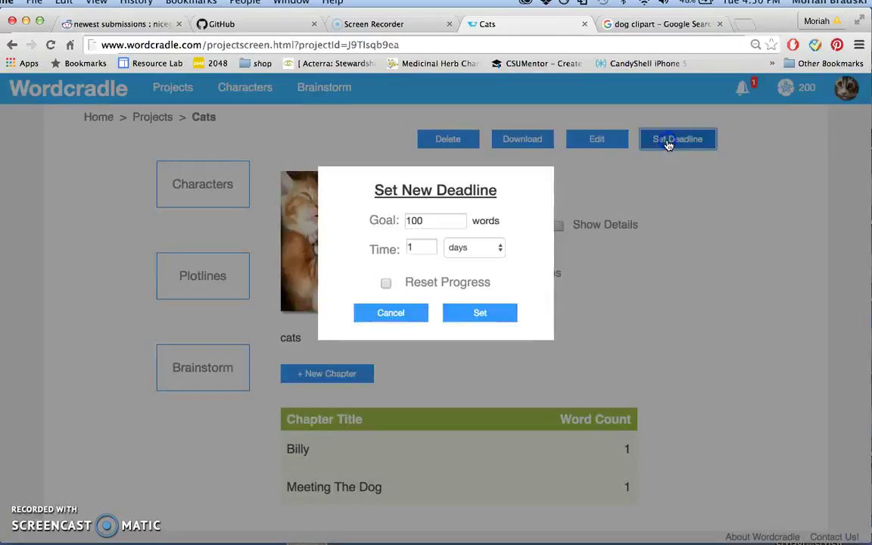
left_click(426, 218)
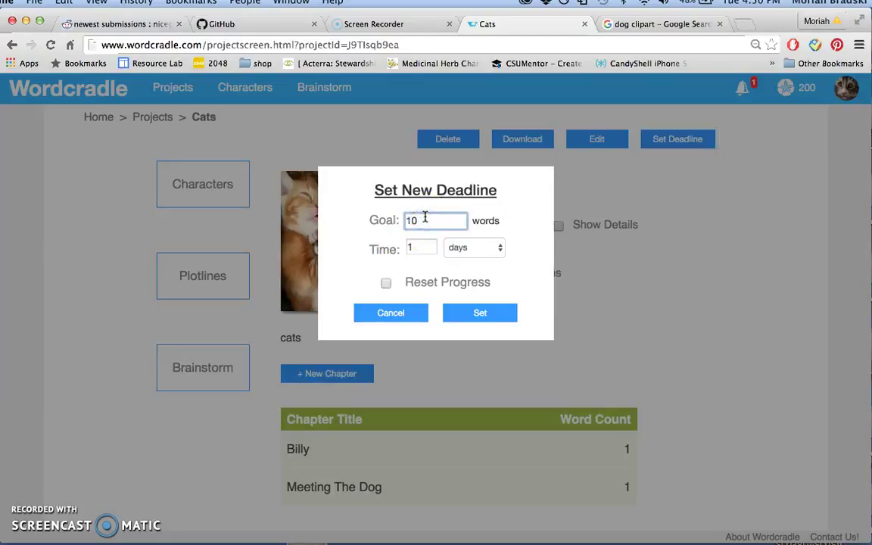
left_click(465, 247)
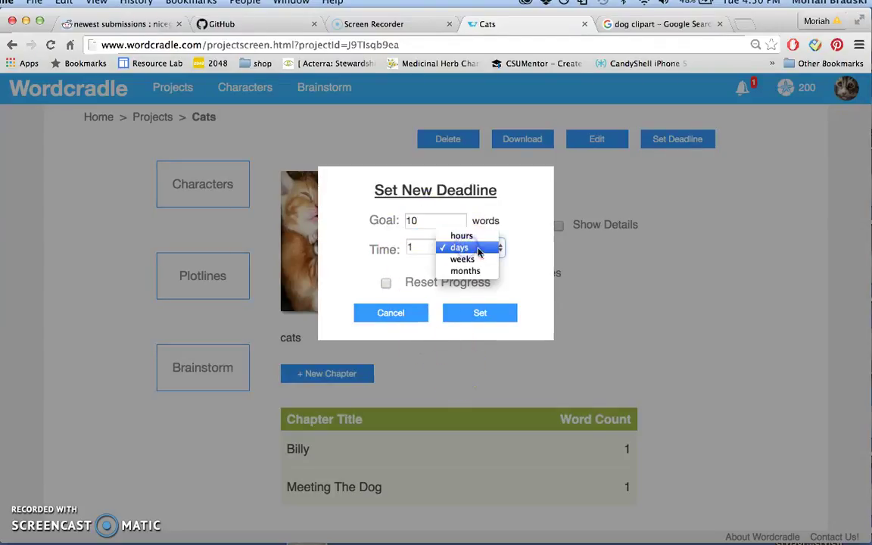
left_click(463, 236)
left_click(384, 316)
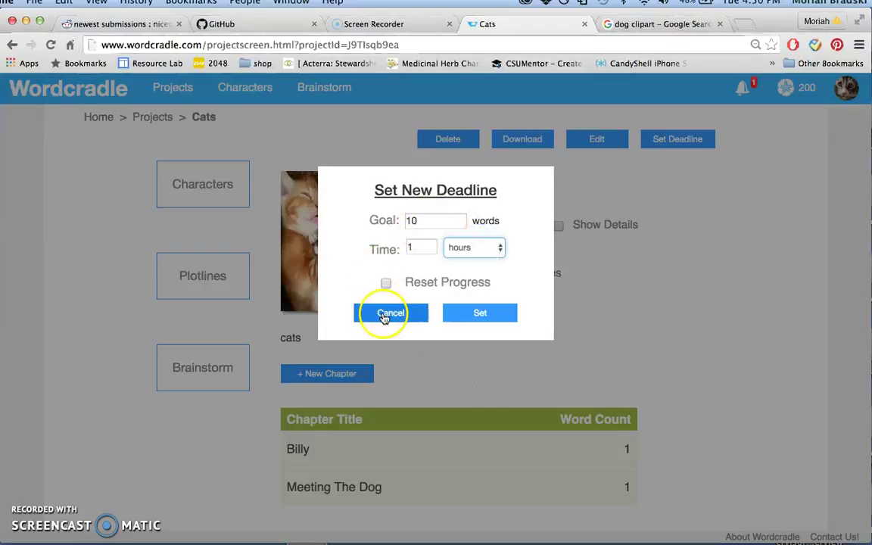
left_click(473, 316)
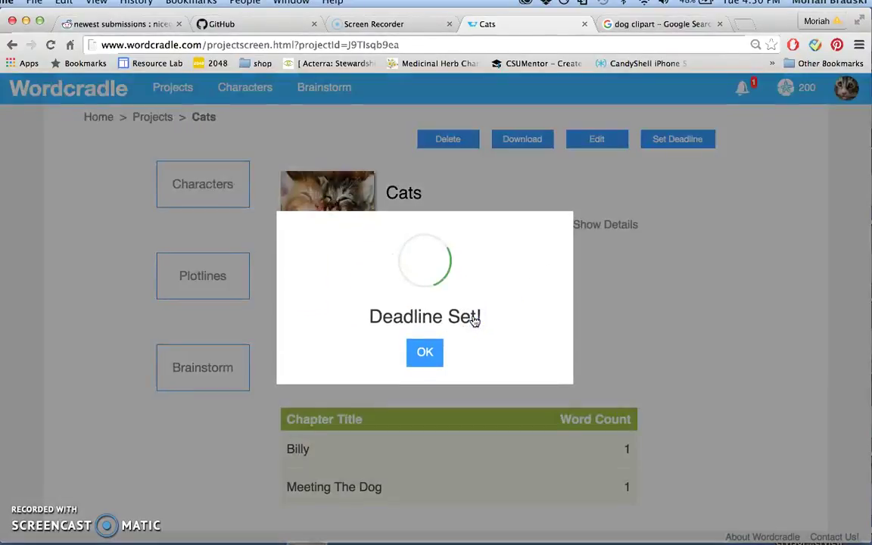
left_click(432, 350)
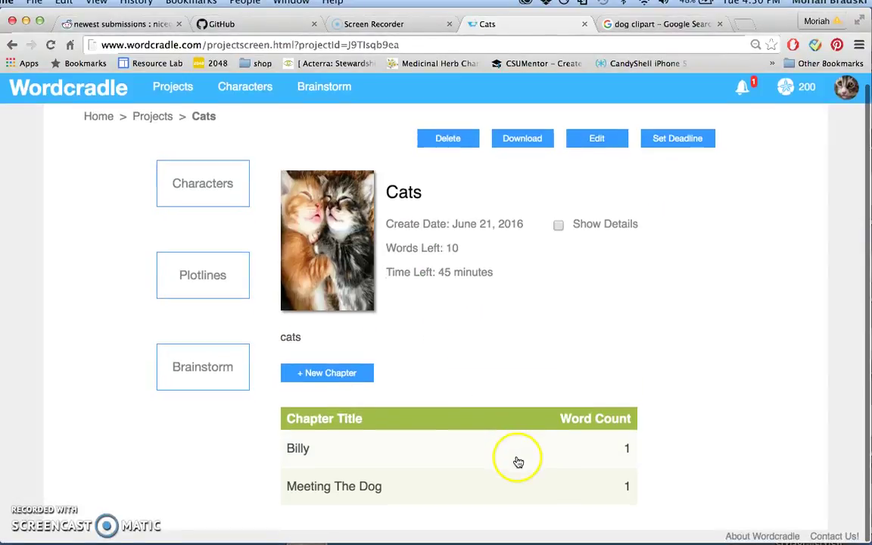
Create a new chapter in the Cats project and clear its Untitled title
left_click(352, 378)
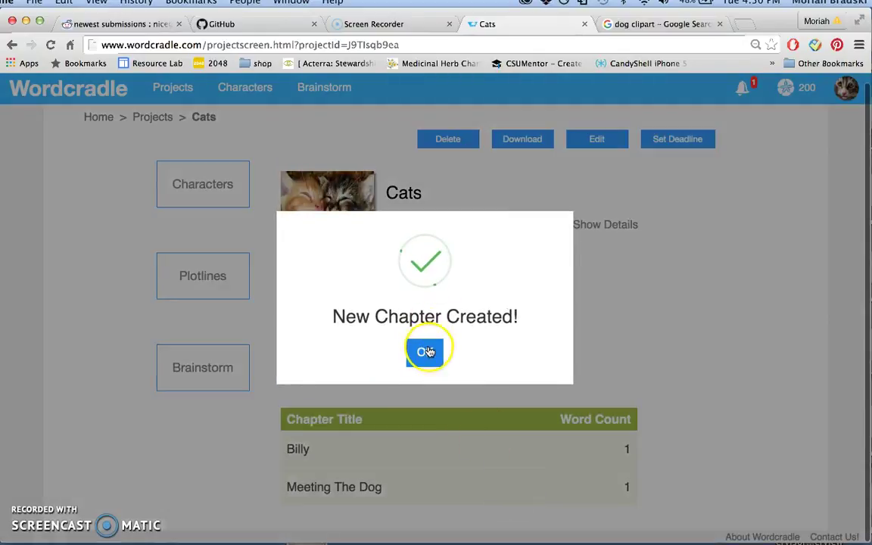
left_click(426, 352)
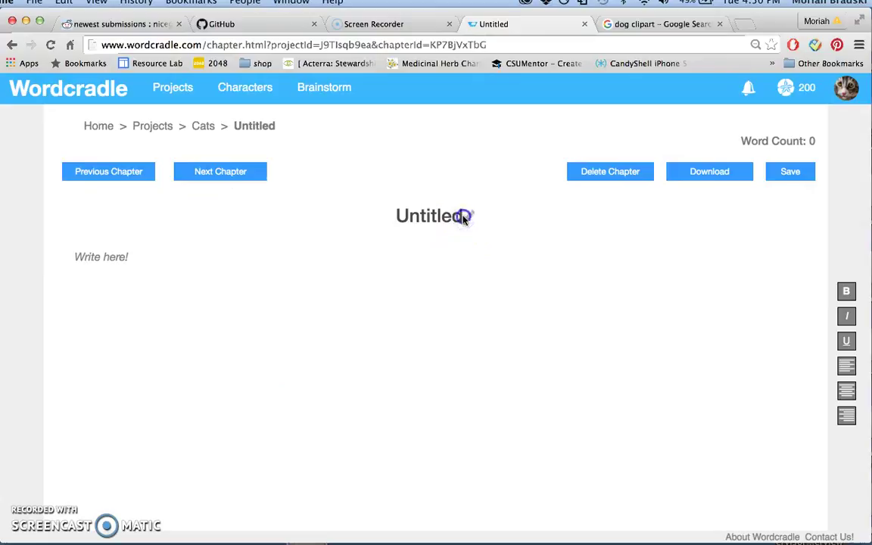
double_click(460, 216)
key("BackSpace")
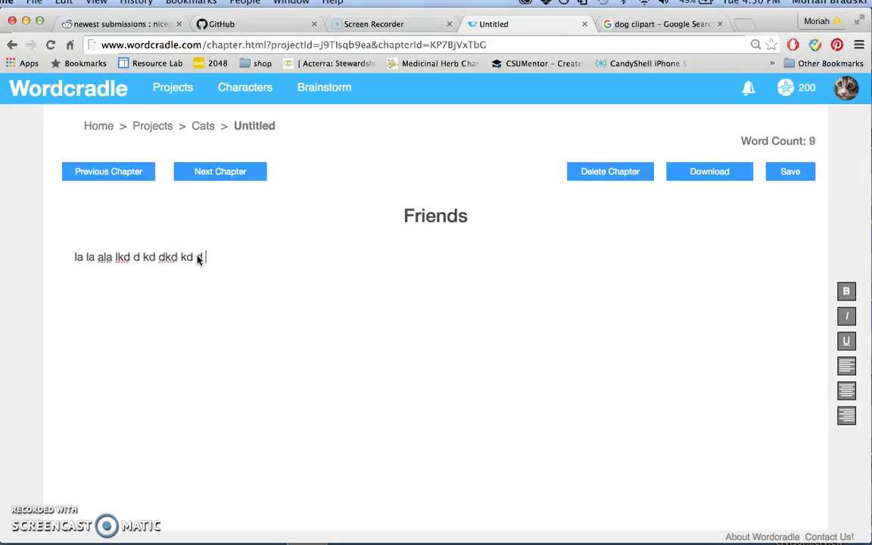
Add text to the Friends chapter to reach 10 words, then save it
type("kd")
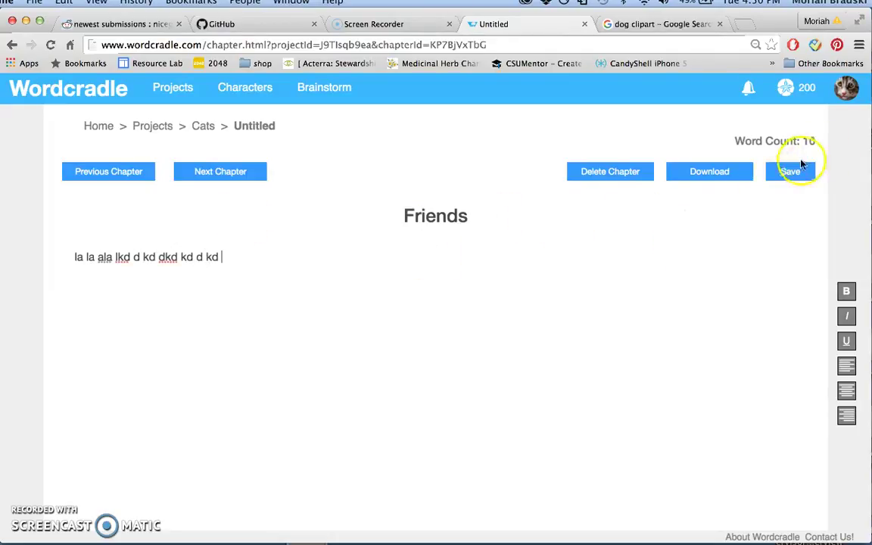
left_click(802, 164)
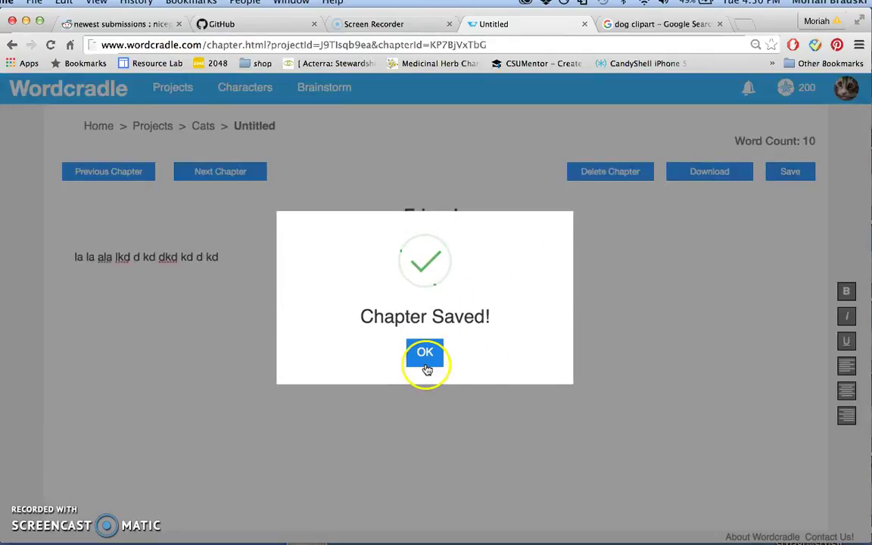
left_click(425, 357)
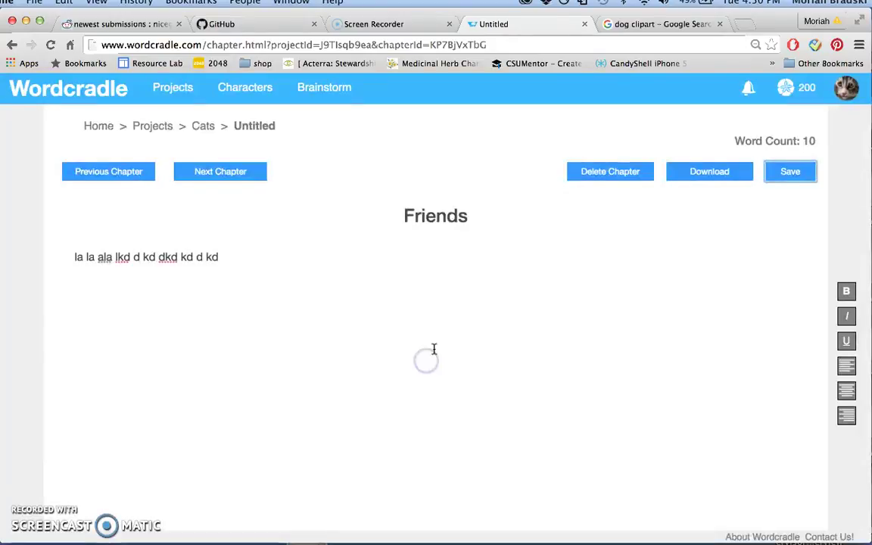
From the Cats overview, set a new 100-word goal within 1 hour and confirm it
left_click(203, 126)
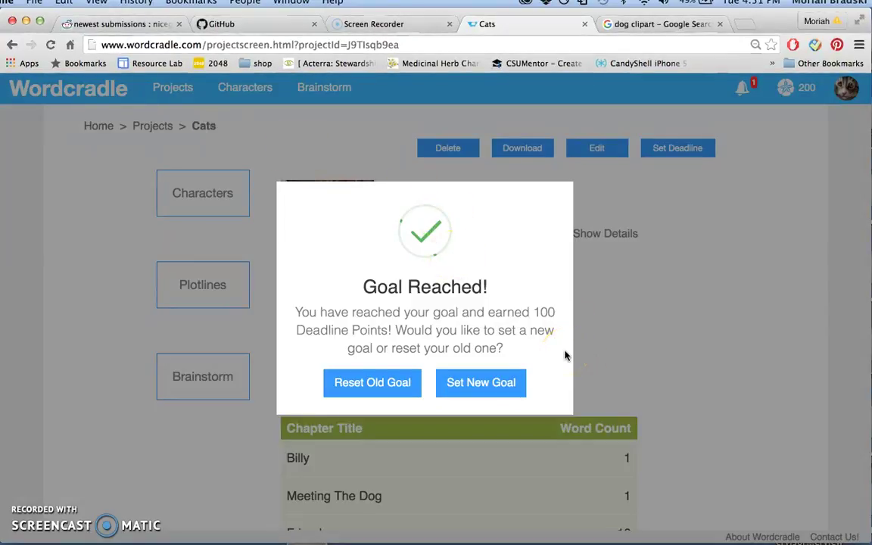
left_click(498, 394)
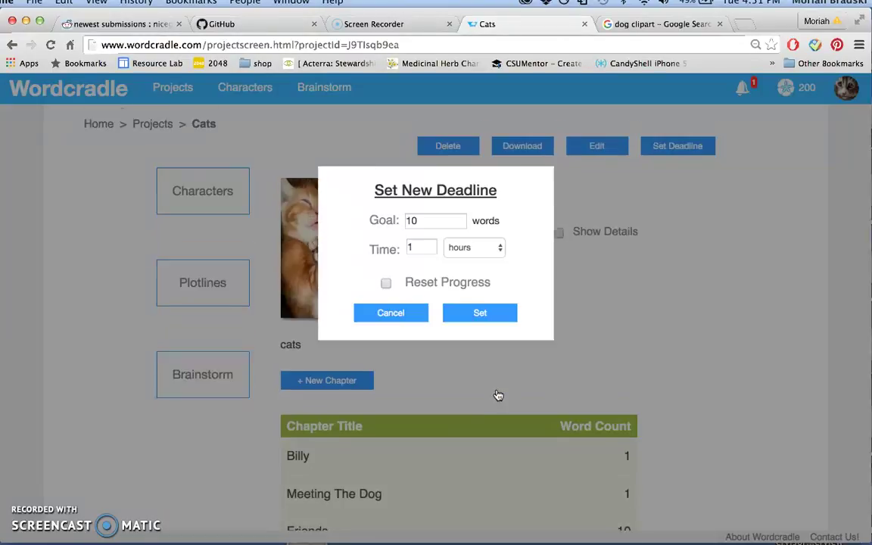
scroll(497, 370, "down", 1)
left_click(438, 219)
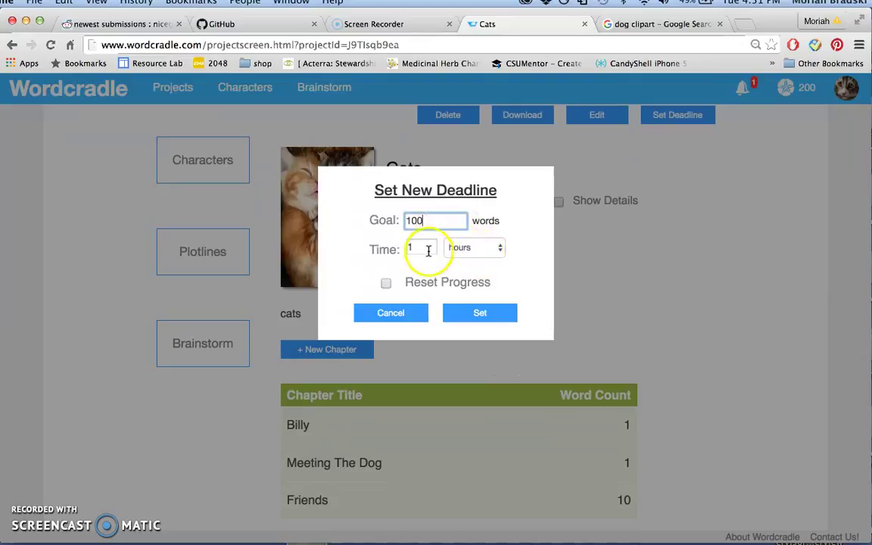
left_click(479, 317)
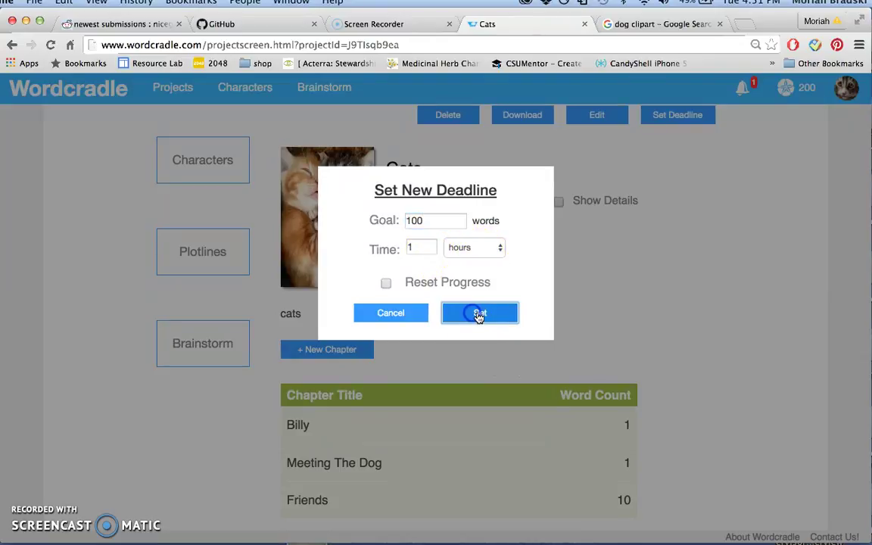
left_click(424, 352)
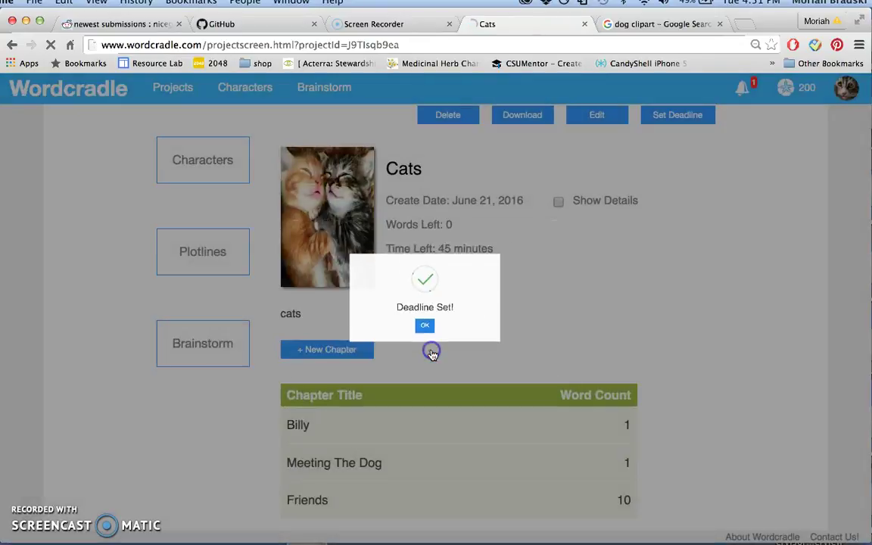
scroll(522, 371, "down", 2)
scroll(521, 371, "up", 2)
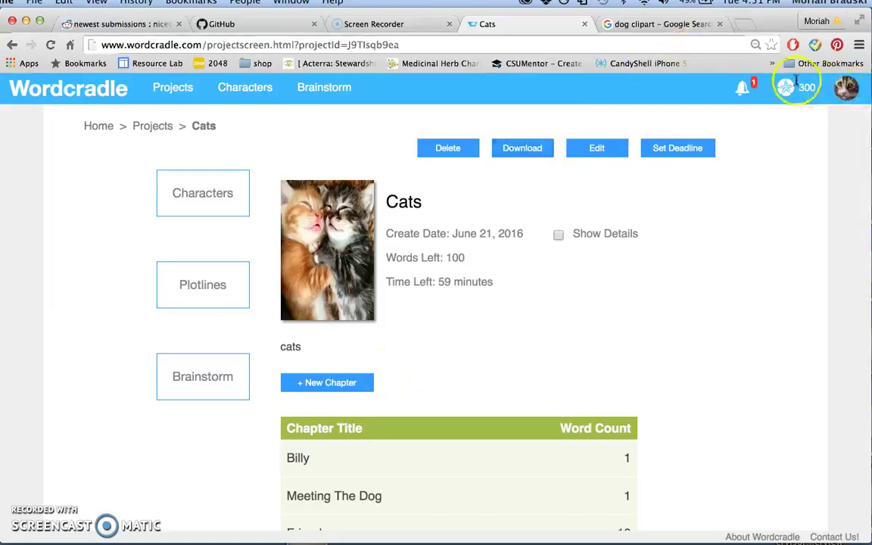
Open My Profile from the avatar's account menu
mouse_move(788, 88)
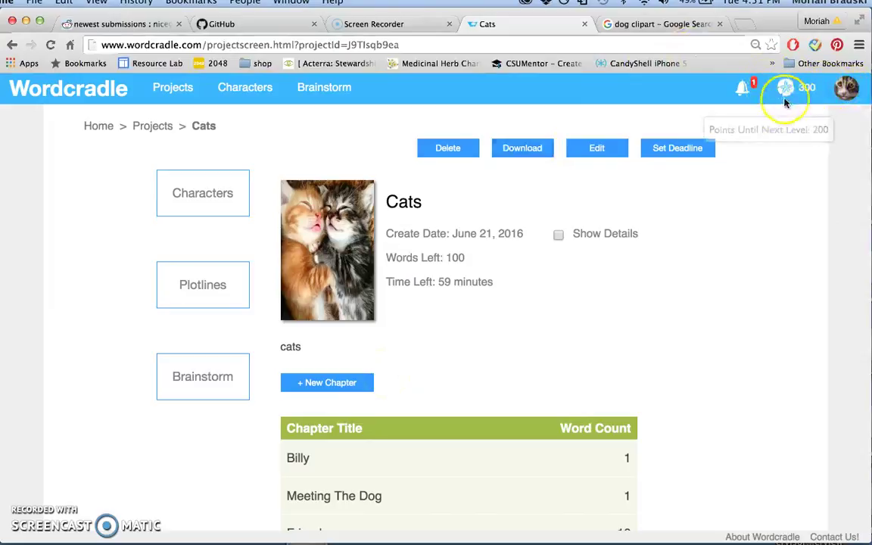
left_click(842, 88)
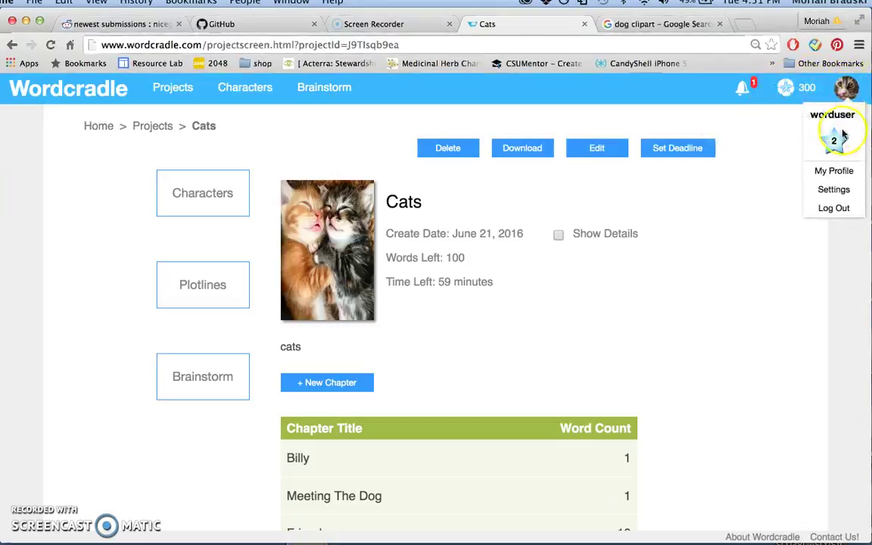
left_click(839, 172)
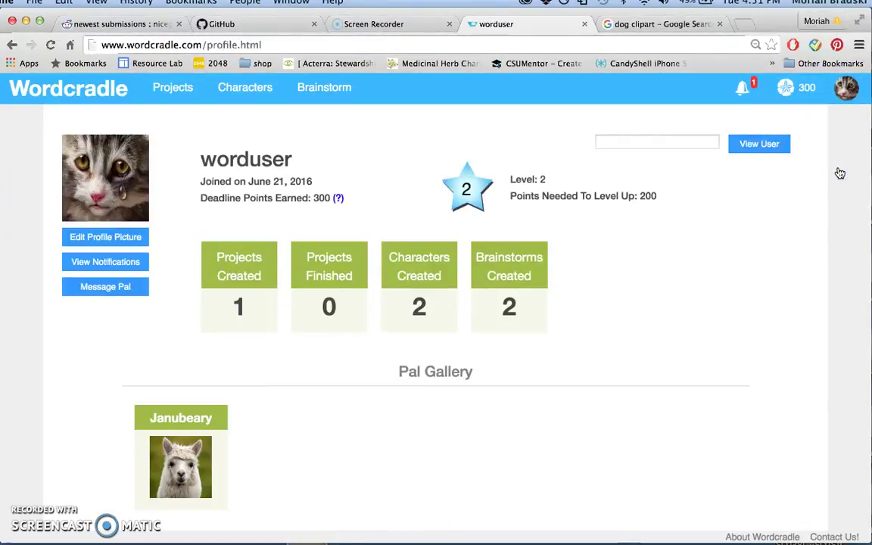
scroll(323, 375, "down", 2)
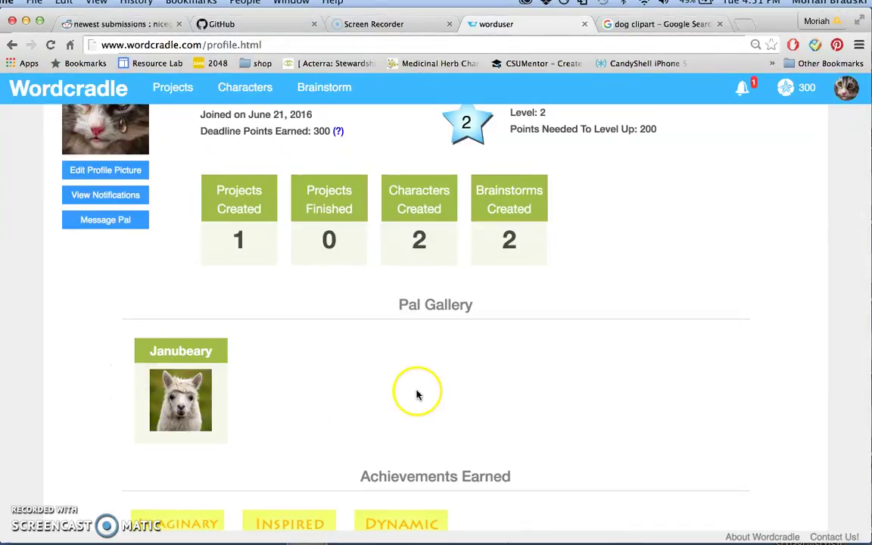
scroll(415, 394, "up", 2)
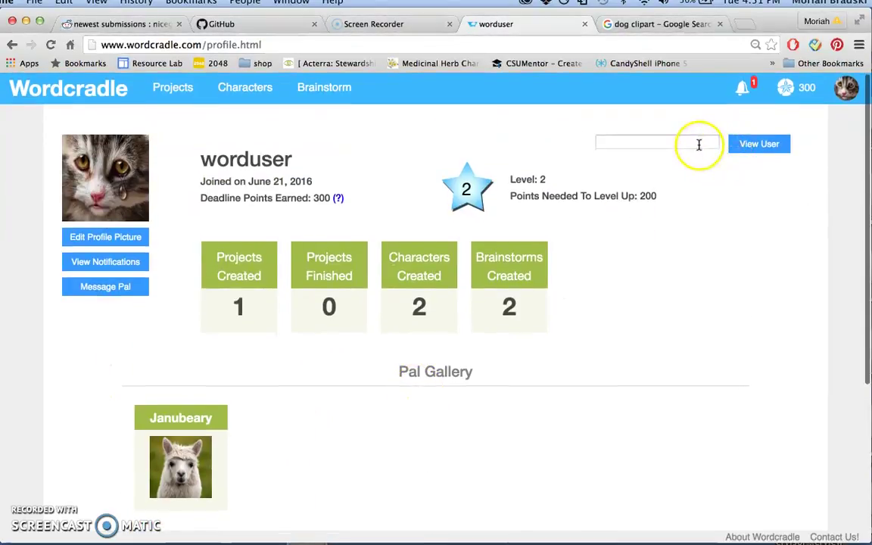
Scroll through the profile's Pal Gallery and Achievements showing Level 2 and 300 points
left_click(699, 145)
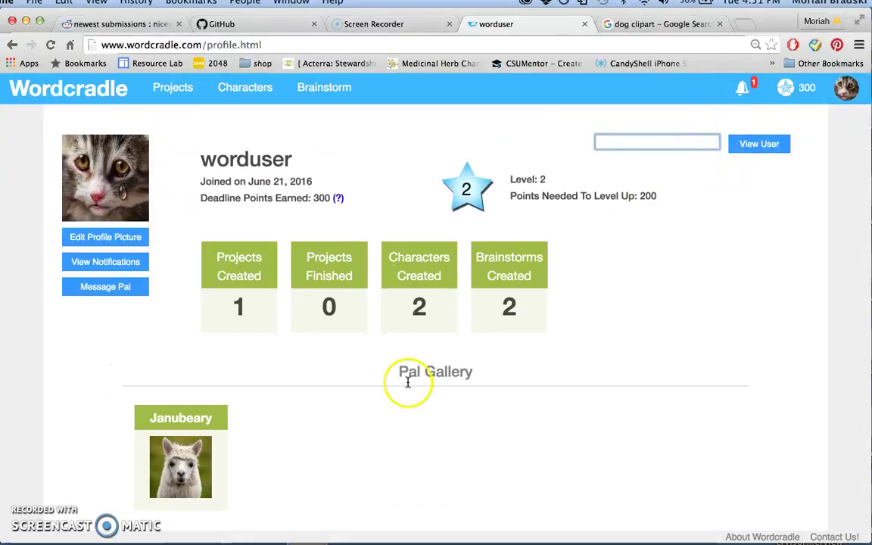
scroll(323, 420, "down", 3)
scroll(429, 197, "up", 3)
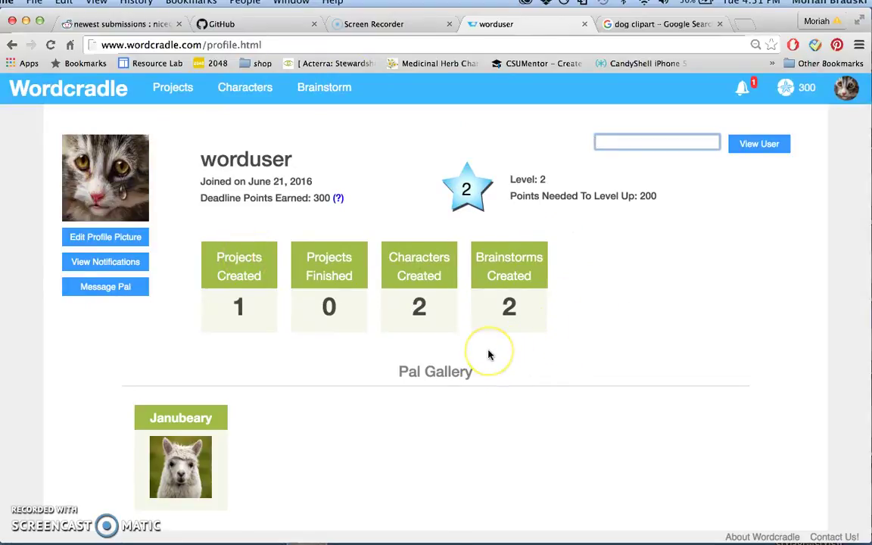
scroll(487, 352, "down", 5)
scroll(489, 354, "up", 3)
scroll(427, 365, "down", 3)
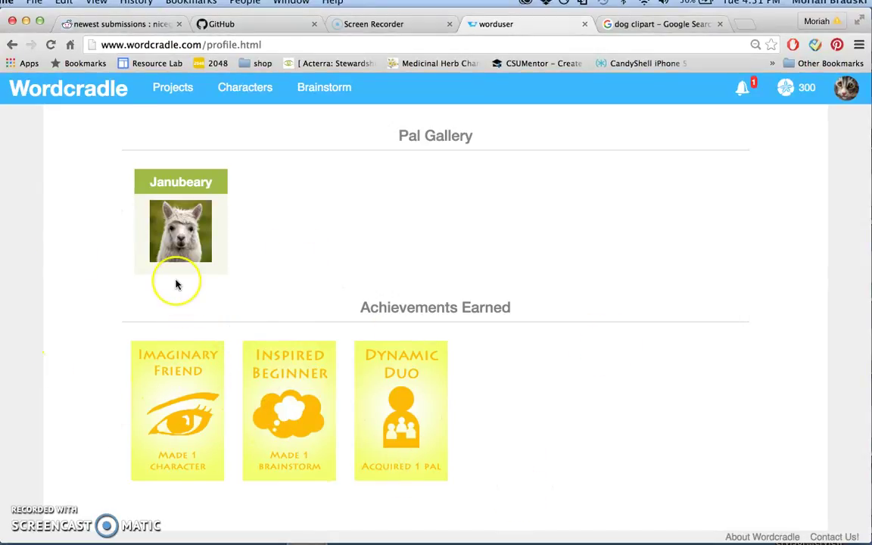
scroll(175, 283, "up", 5)
scroll(176, 285, "down", 5)
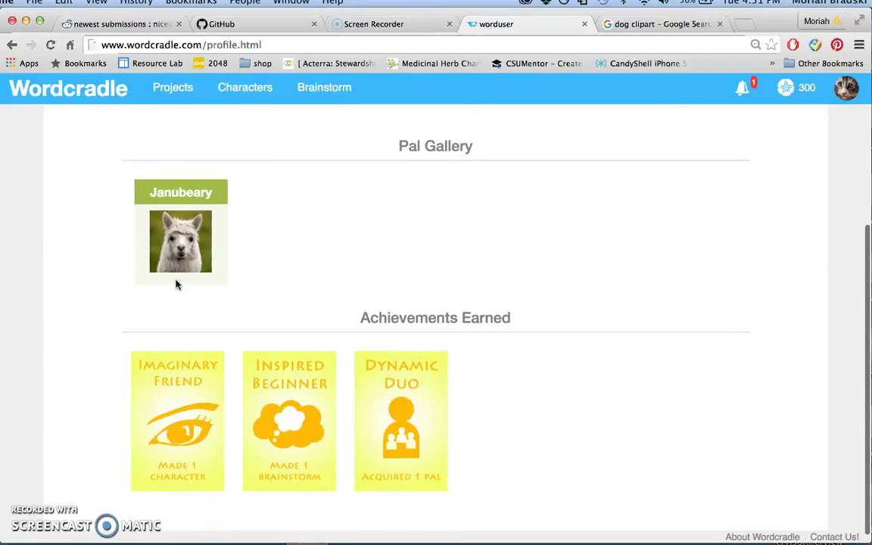
scroll(286, 352, "up", 4)
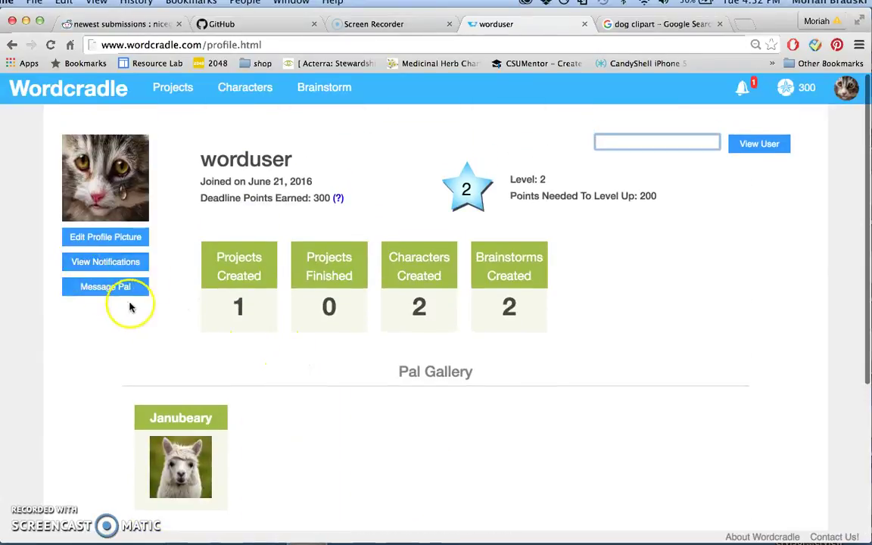
Check Notifications, looking at Pal Invitations, then read the pal's message under Messages
left_click(127, 270)
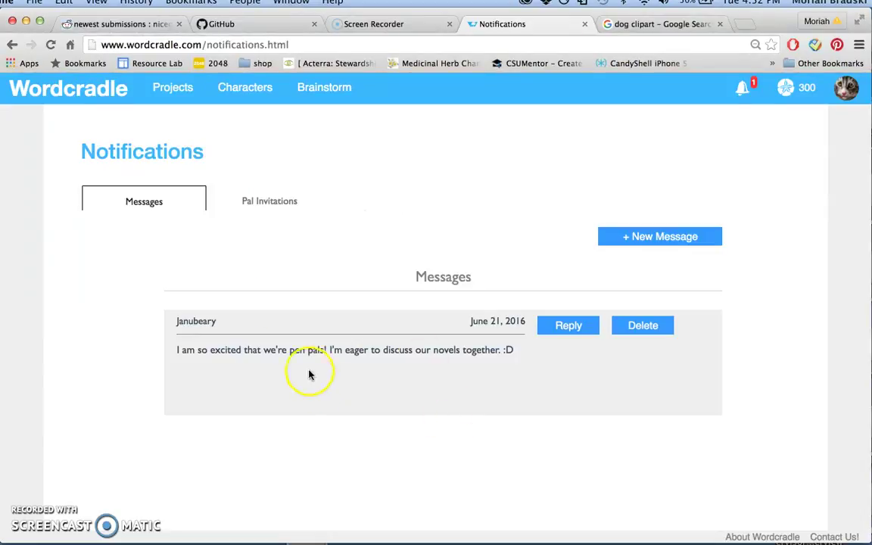
left_click(273, 209)
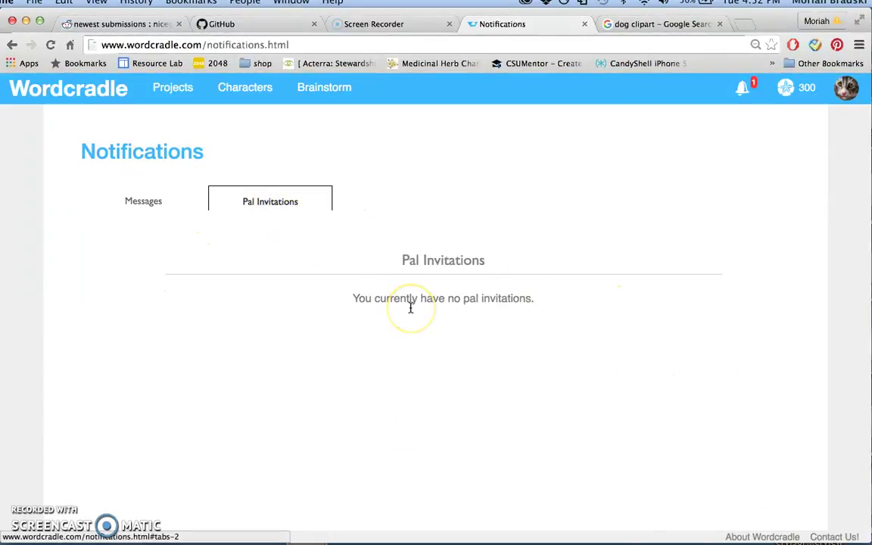
left_click(142, 198)
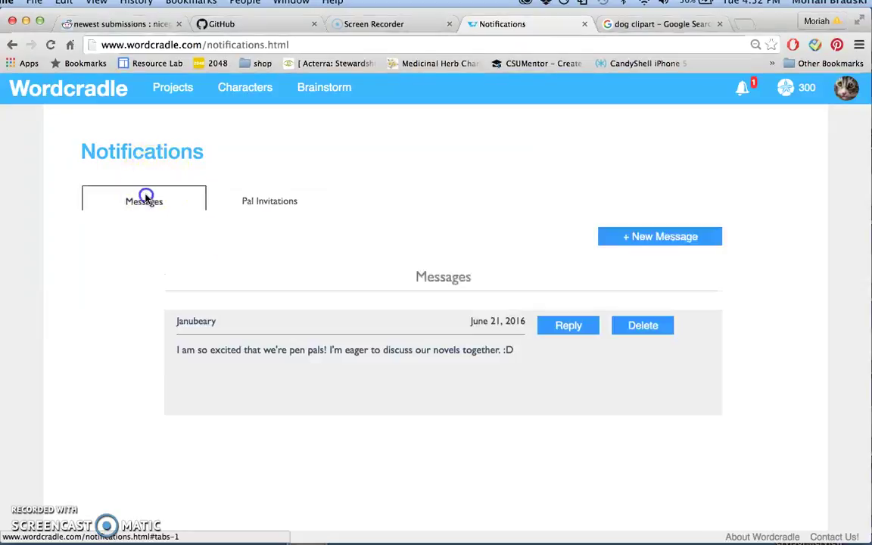
Go back to the Welcome homepage and browse Word Quest of the Week and What's New
left_click(113, 99)
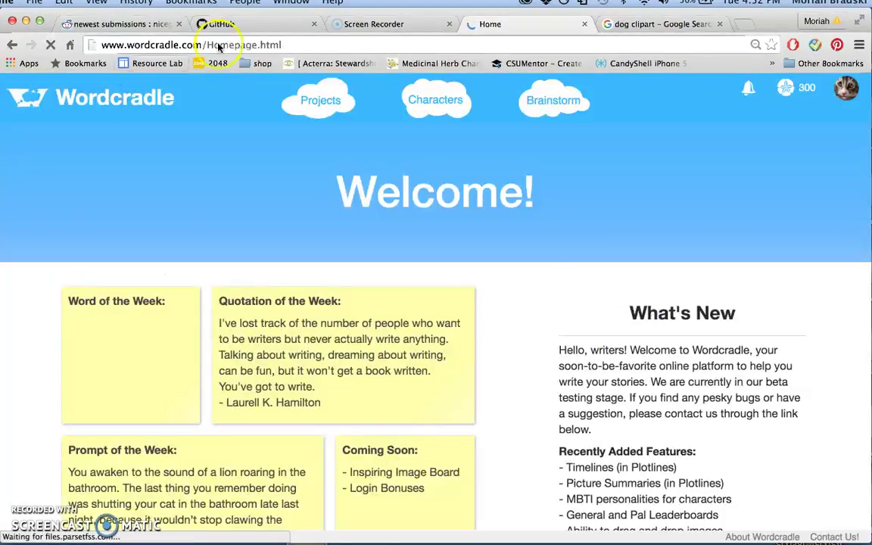
left_click(566, 259)
scroll(568, 260, "down", 3)
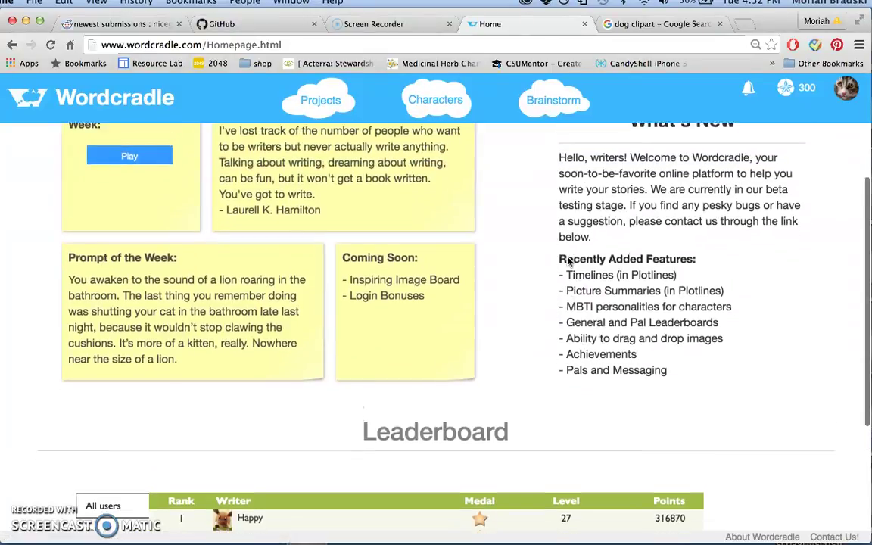
scroll(570, 262, "up", 5)
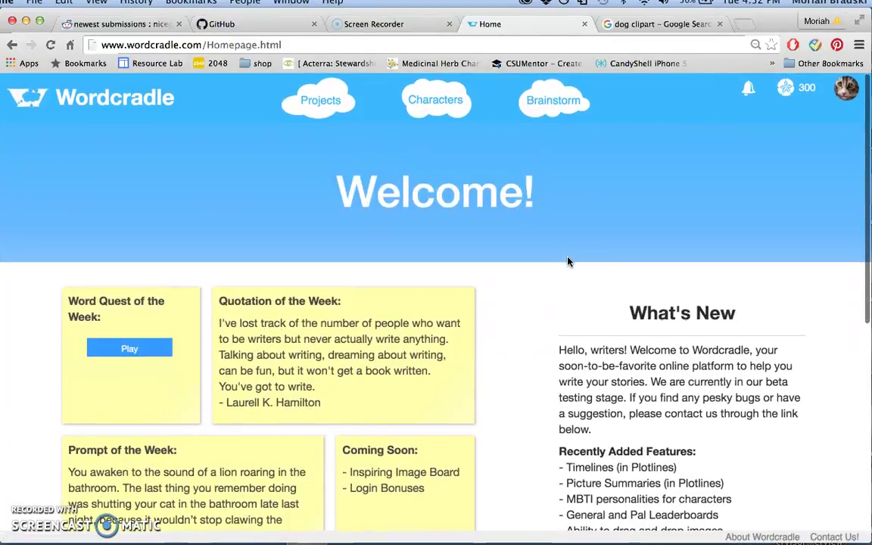
scroll(569, 261, "down", 4)
scroll(569, 261, "up", 4)
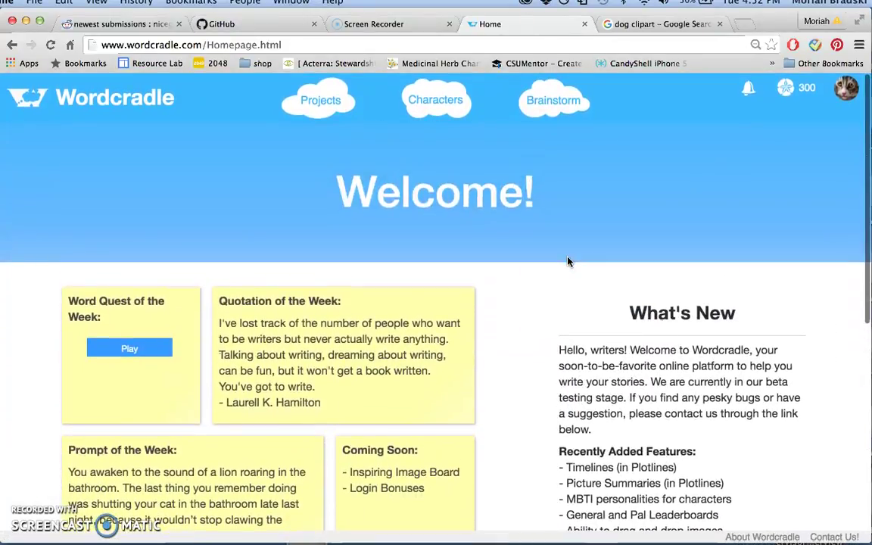